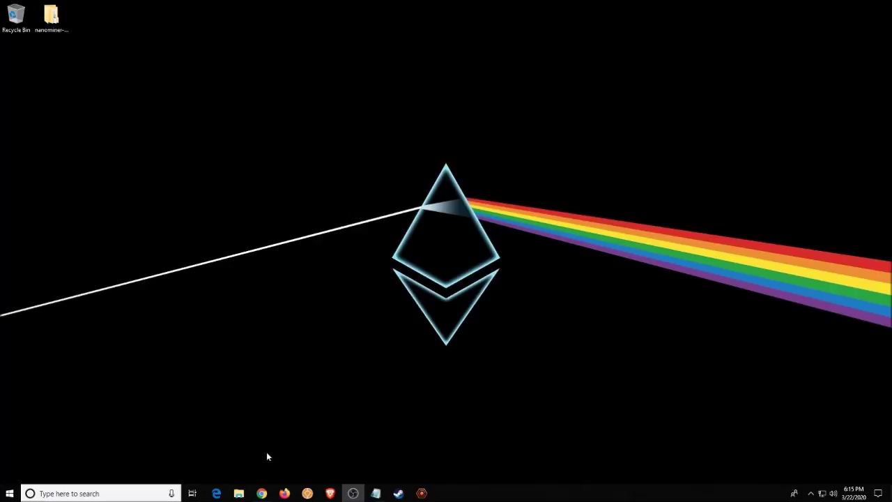
Restore the minimized Chrome window showing the Nanopool home page.
{"action": "left_click", "coordinate": [262, 493]}
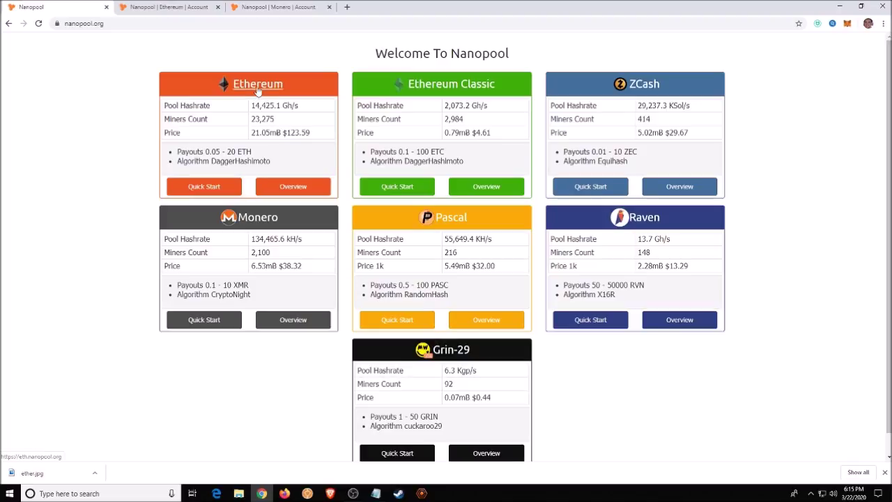
Open Ethereum's Quick Start connection instructions and follow the nanominer download link.
{"action": "left_click", "coordinate": [205, 187]}
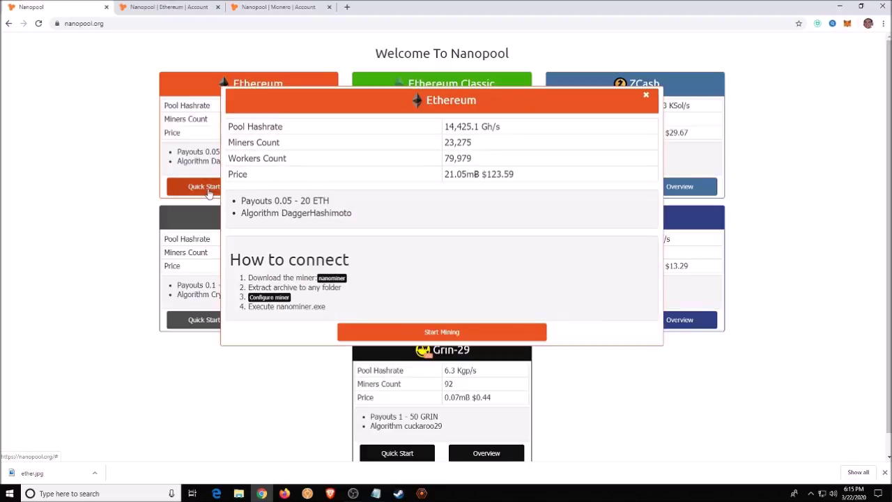
{"action": "scroll", "coordinate": [404, 194], "scroll_direction": "down", "scroll_amount": 1}
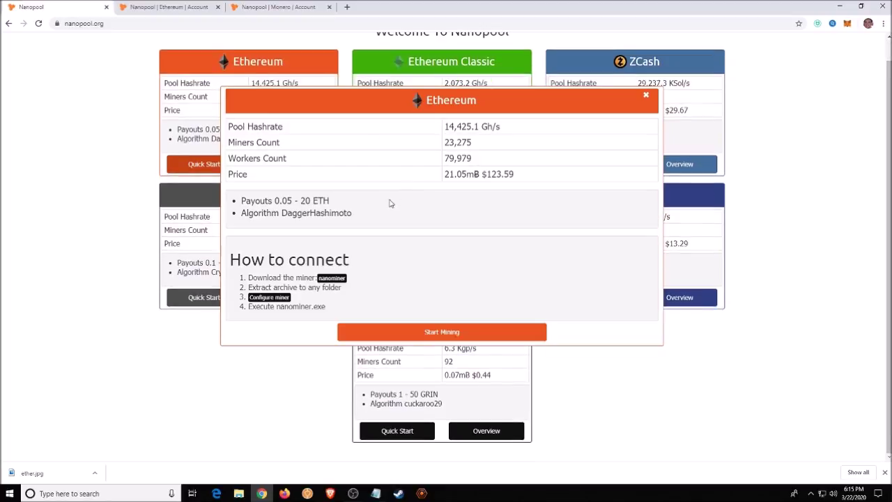
{"action": "left_click", "coordinate": [327, 282]}
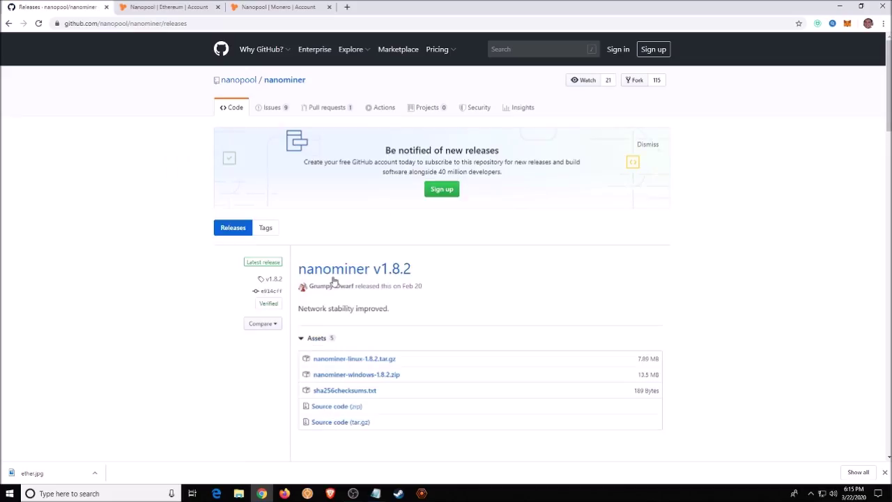
Download nanominer-windows-1.8.2.zip from the v1.8.2 release assets.
{"action": "scroll", "coordinate": [424, 237], "scroll_direction": "down", "scroll_amount": 2}
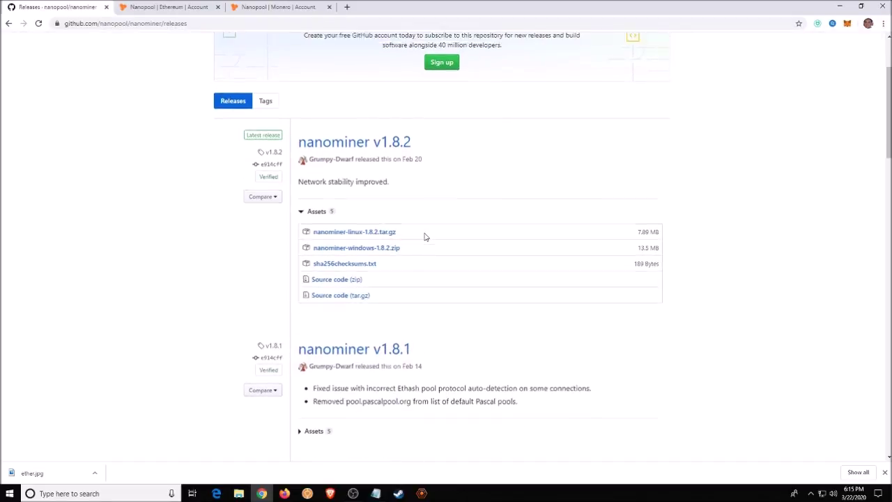
{"action": "scroll", "coordinate": [424, 235], "scroll_direction": "up", "scroll_amount": 2}
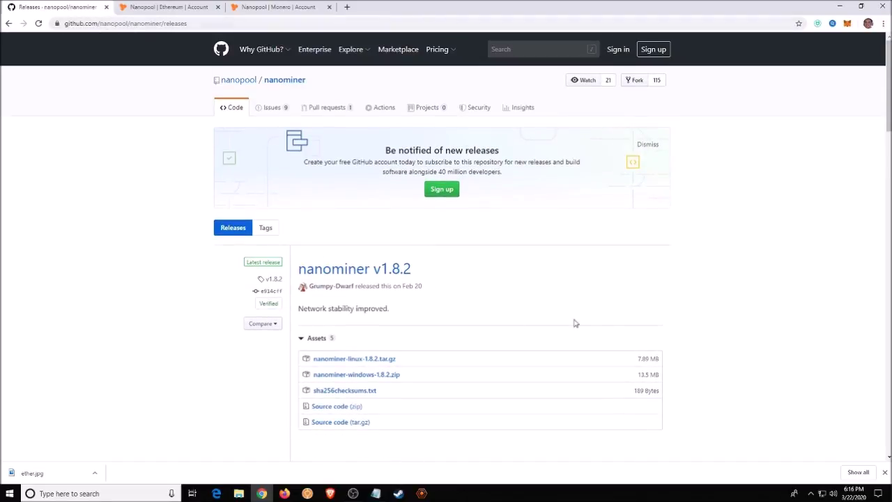
{"action": "scroll", "coordinate": [537, 323], "scroll_direction": "down", "scroll_amount": 2}
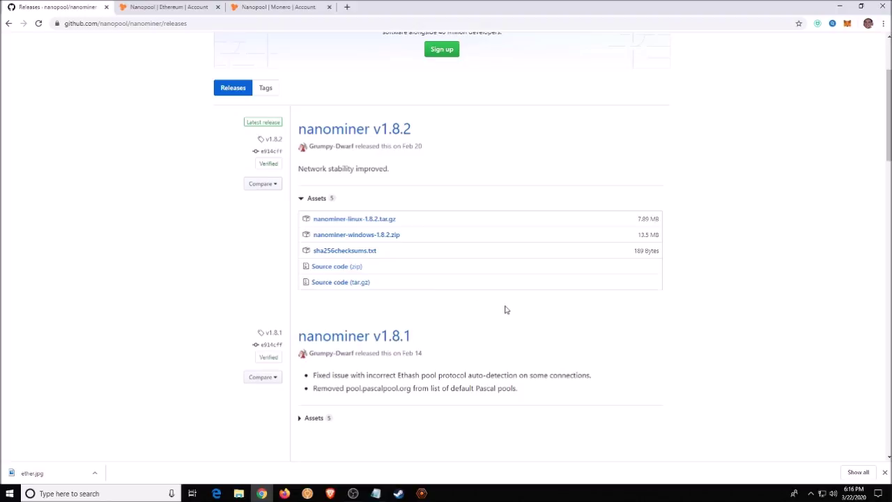
{"action": "scroll", "coordinate": [505, 309], "scroll_direction": "up", "scroll_amount": 1}
{"action": "scroll", "coordinate": [492, 198], "scroll_direction": "down", "scroll_amount": 1}
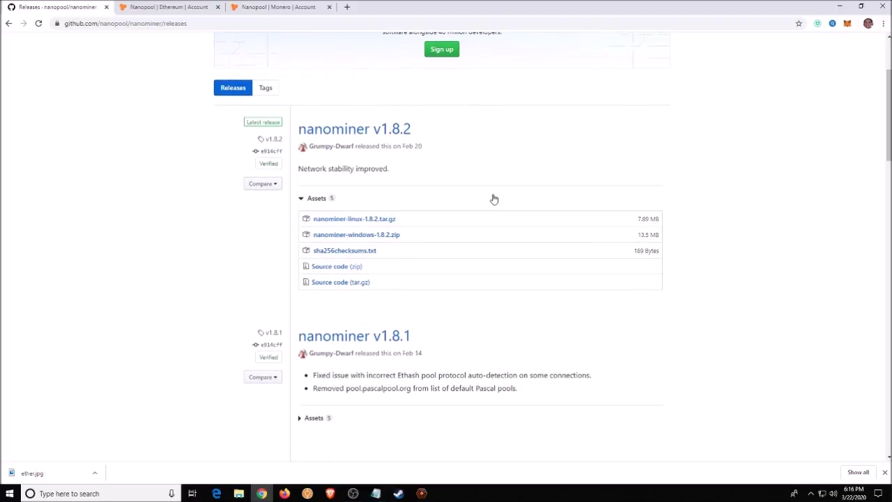
{"action": "left_click", "coordinate": [354, 237]}
Extract the nanominer-windows-1.8.2 archive to the Desktop with WinRAR.
{"action": "left_click", "coordinate": [55, 474]}
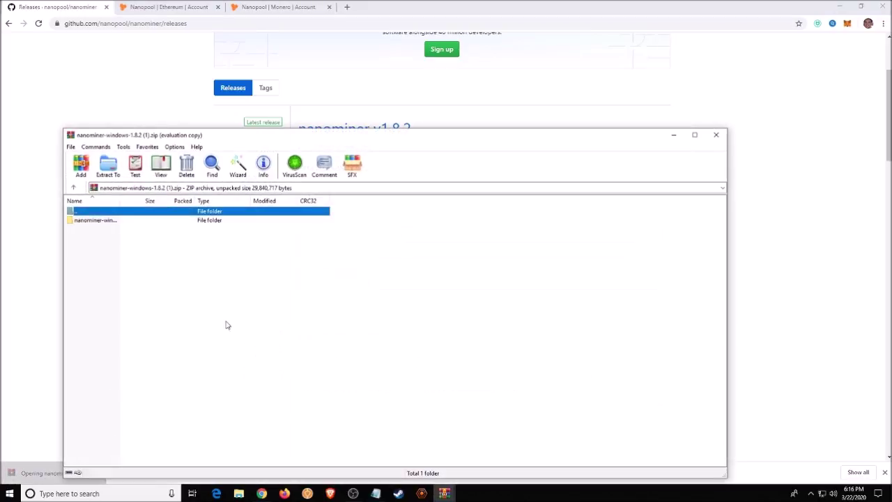
{"action": "left_click_drag", "start_coordinate": [179, 136], "coordinate": [300, 112]}
{"action": "left_click", "coordinate": [229, 143]}
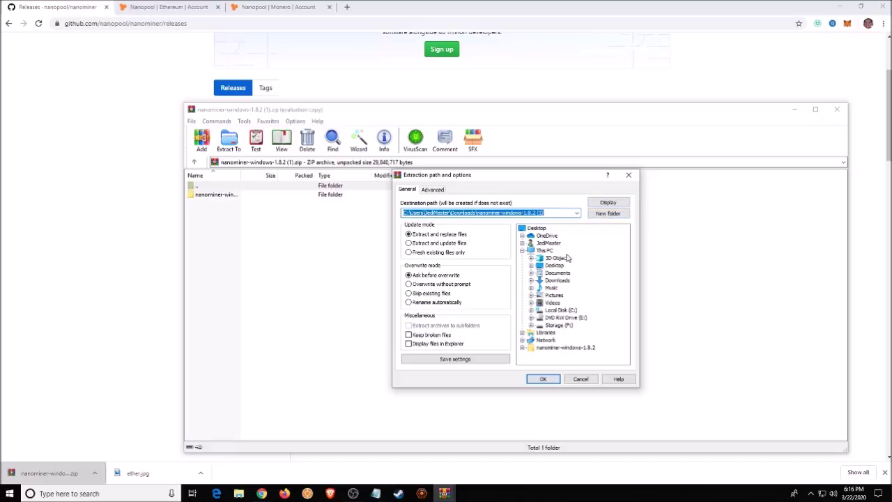
{"action": "left_click", "coordinate": [536, 228]}
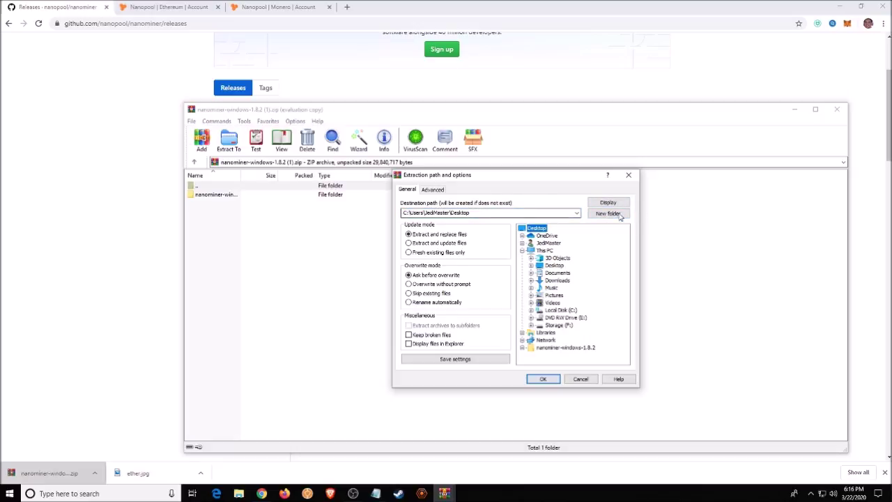
{"action": "left_click", "coordinate": [551, 213]}
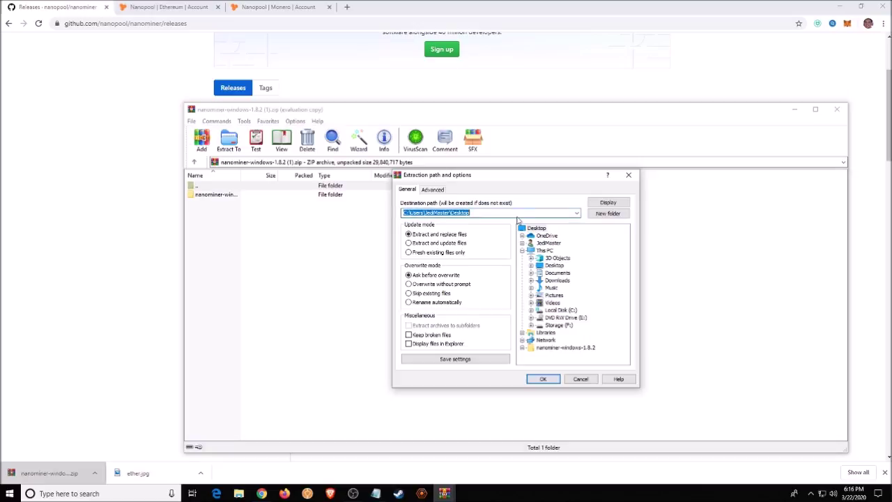
{"action": "double_click", "coordinate": [530, 230]}
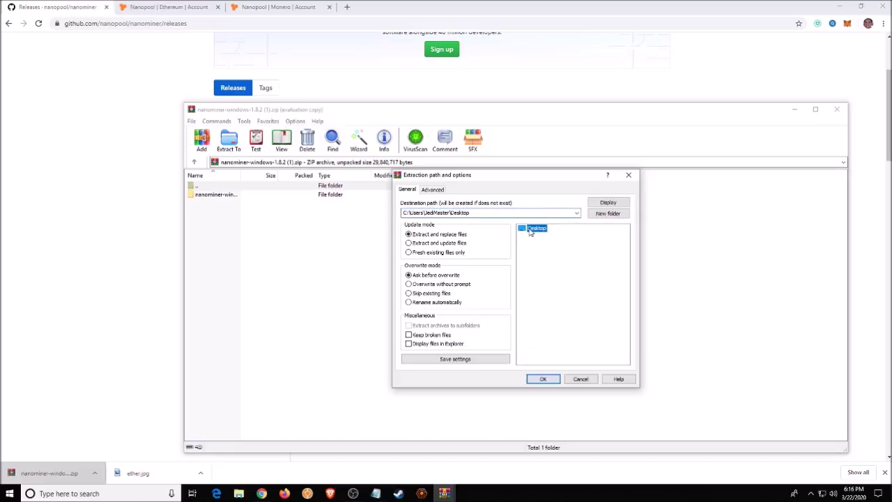
{"action": "left_click", "coordinate": [551, 380]}
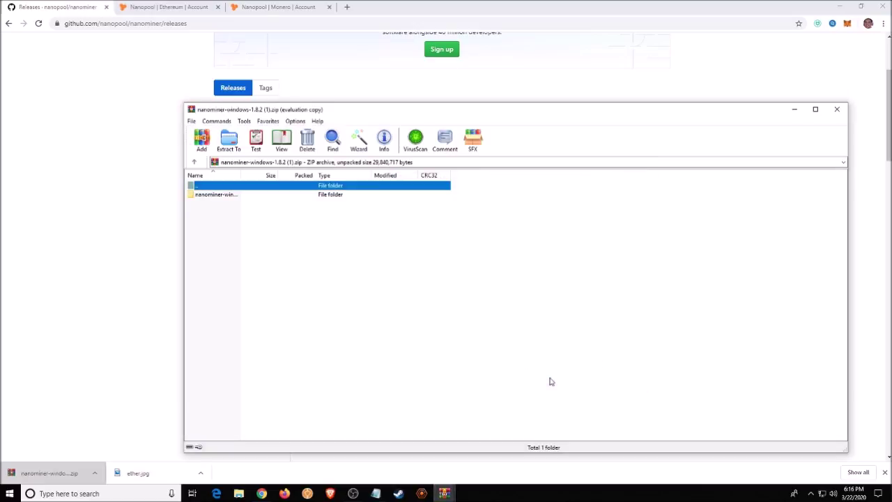
Close WinRAR, hide the browser, and open the extracted nanominer folder.
{"action": "left_click", "coordinate": [839, 111]}
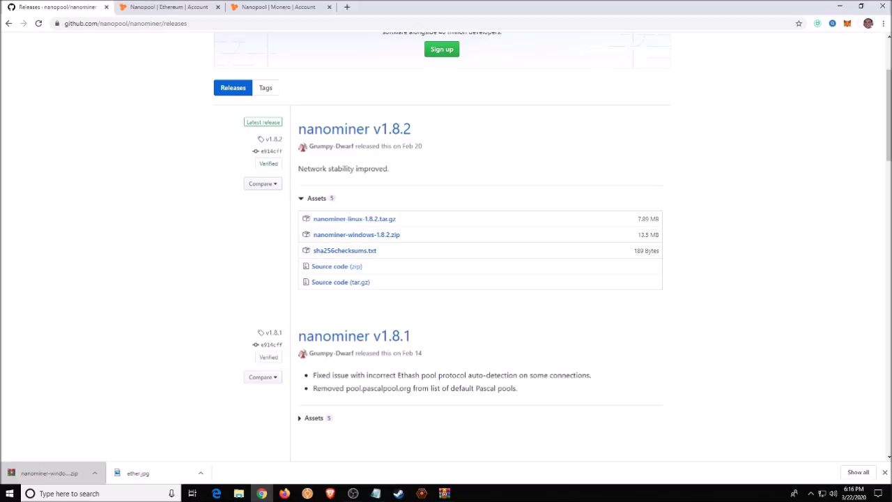
{"action": "left_click", "coordinate": [890, 494]}
{"action": "double_click", "coordinate": [61, 24]}
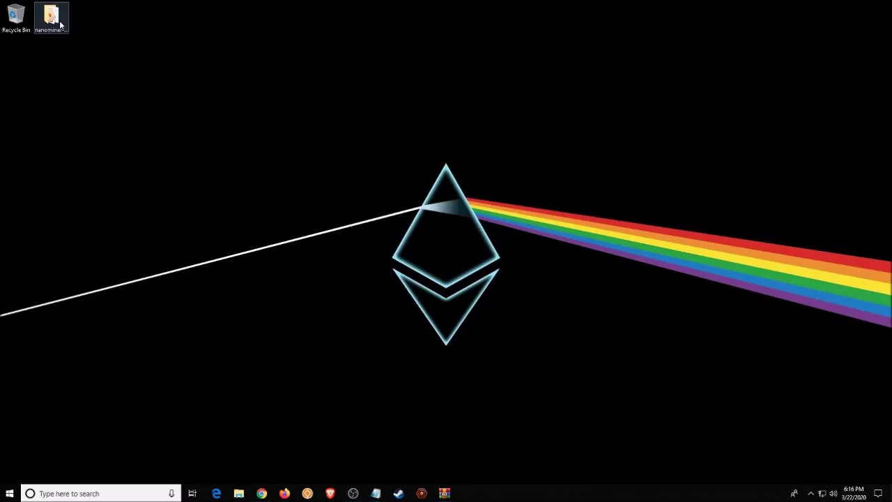
Open config in Notepad and replace the sample wallet line with the prepared Ethash and RandomX settings.
{"action": "left_click_drag", "start_coordinate": [358, 128], "coordinate": [377, 78]}
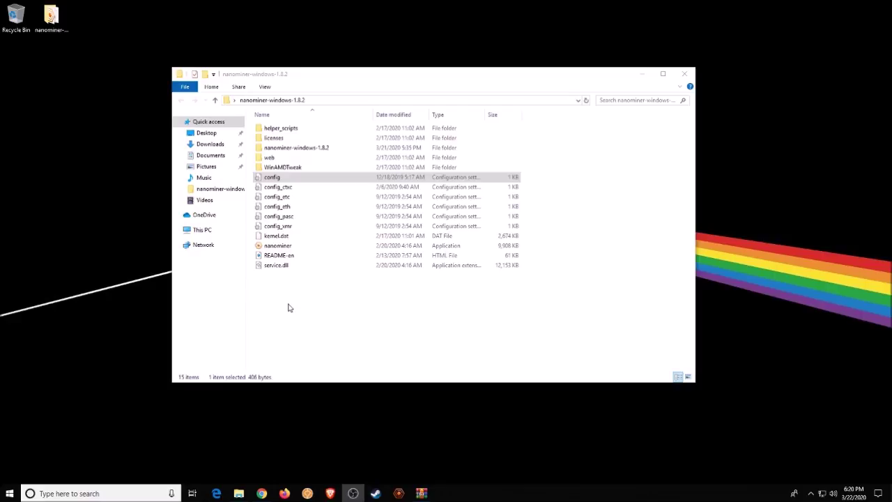
{"action": "left_click", "coordinate": [272, 177]}
{"action": "double_click", "coordinate": [272, 177]}
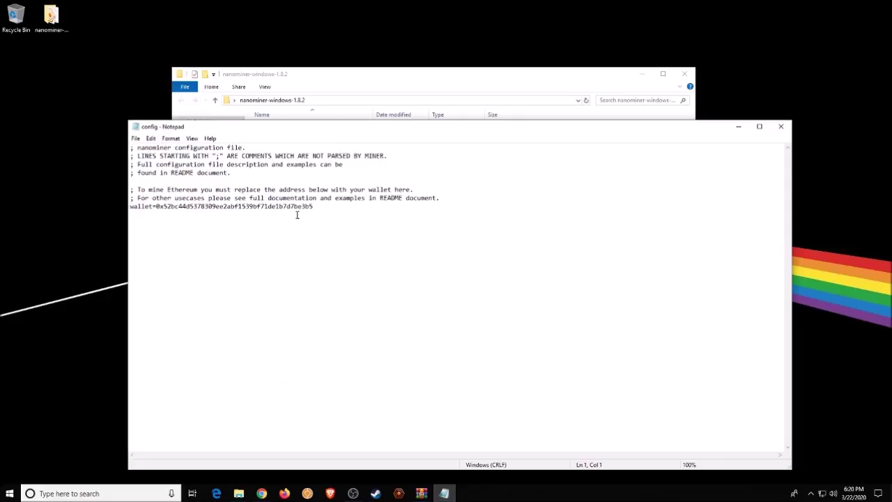
{"action": "left_click_drag", "start_coordinate": [330, 209], "coordinate": [129, 207]}
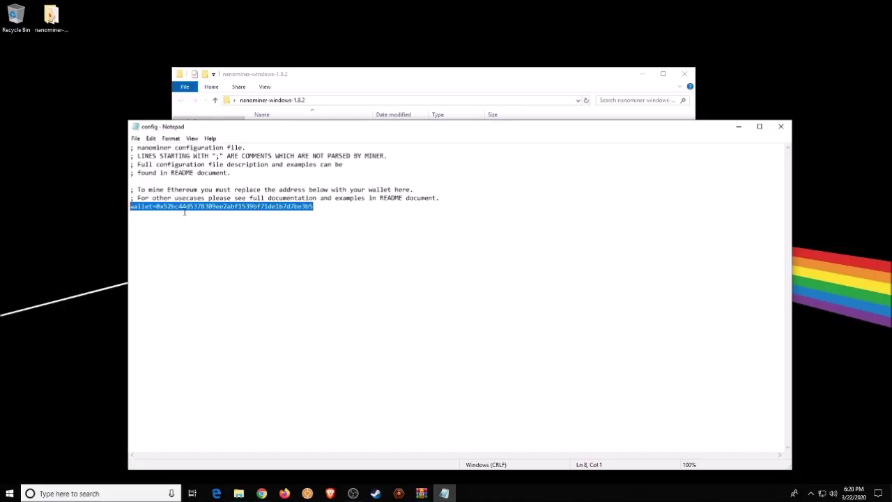
{"action": "key", "text": "Delete"}
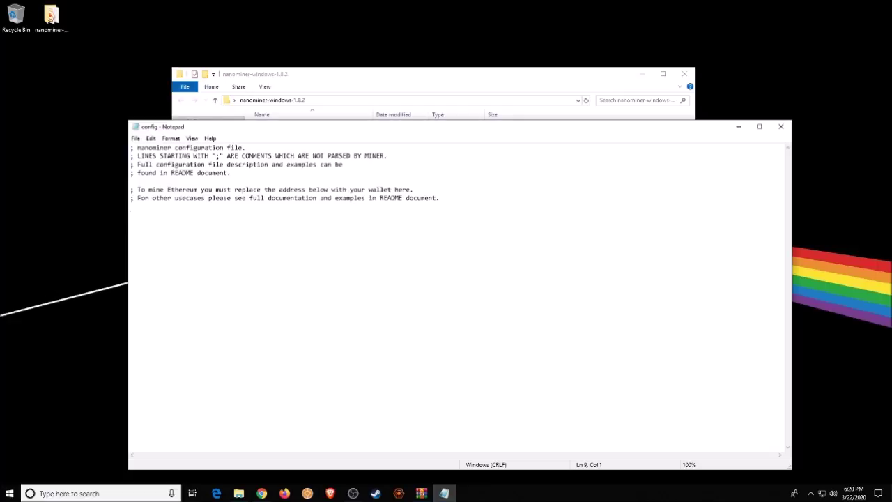
{"action": "key", "text": "ctrl+v"}
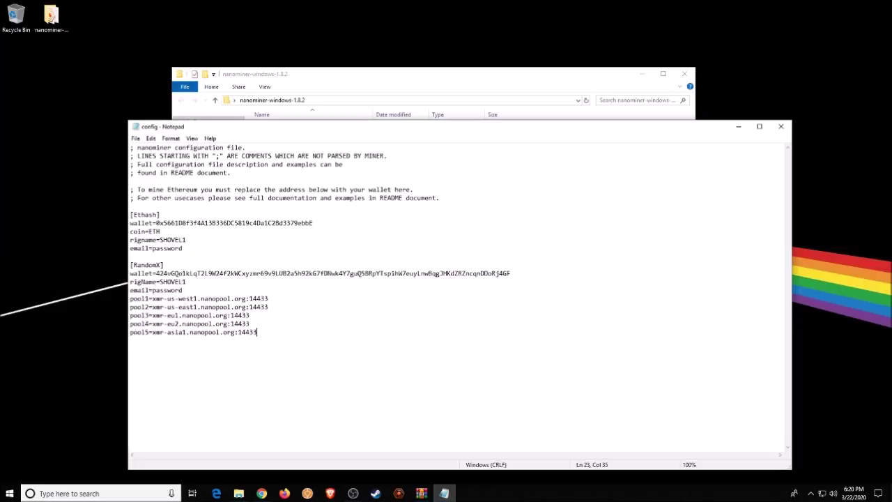
{"action": "left_click", "coordinate": [203, 257]}
{"action": "left_click_drag", "start_coordinate": [187, 249], "coordinate": [130, 214]}
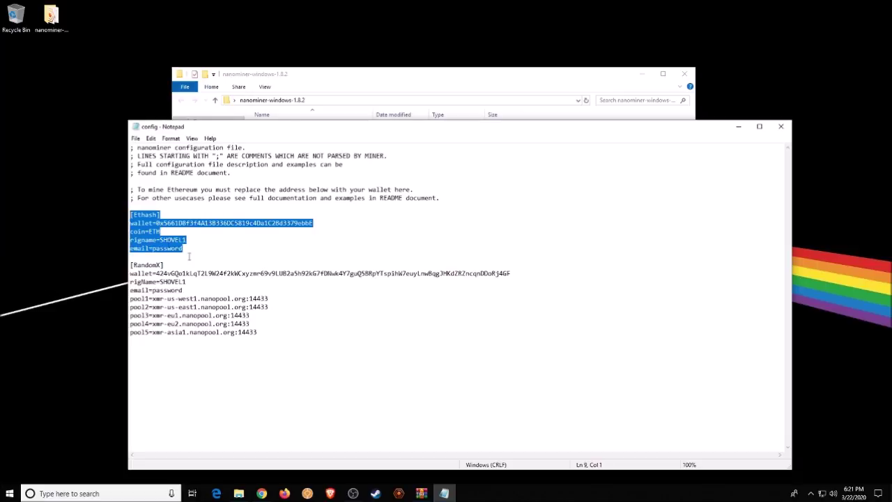
{"action": "left_click", "coordinate": [302, 335]}
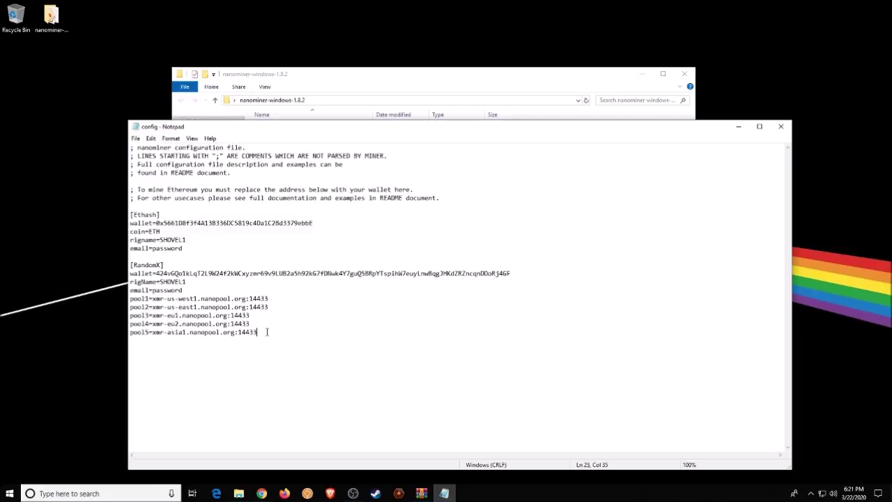
{"action": "left_click", "coordinate": [132, 266]}
{"action": "mouse_move", "coordinate": [133, 266]}
{"action": "left_mouse_down"}
{"action": "mouse_move", "coordinate": [275, 340]}
{"action": "mouse_move", "coordinate": [129, 314]}
{"action": "mouse_move", "coordinate": [130, 256]}
{"action": "left_mouse_up"}
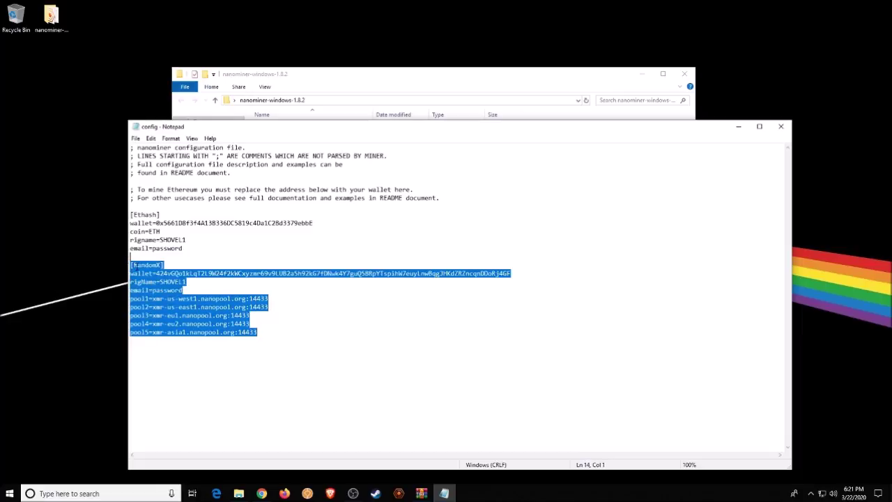
{"action": "left_click_drag", "start_coordinate": [259, 332], "coordinate": [125, 266]}
{"action": "left_click", "coordinate": [196, 281]}
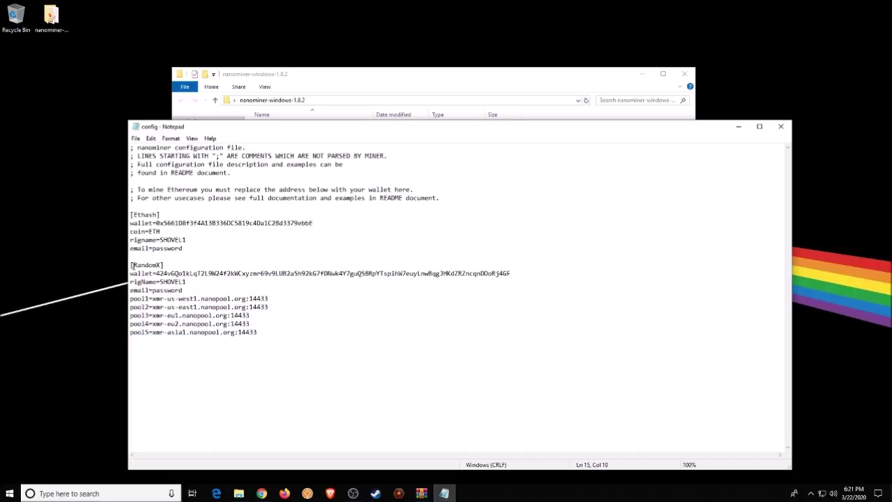
{"action": "left_click_drag", "start_coordinate": [131, 265], "coordinate": [271, 339]}
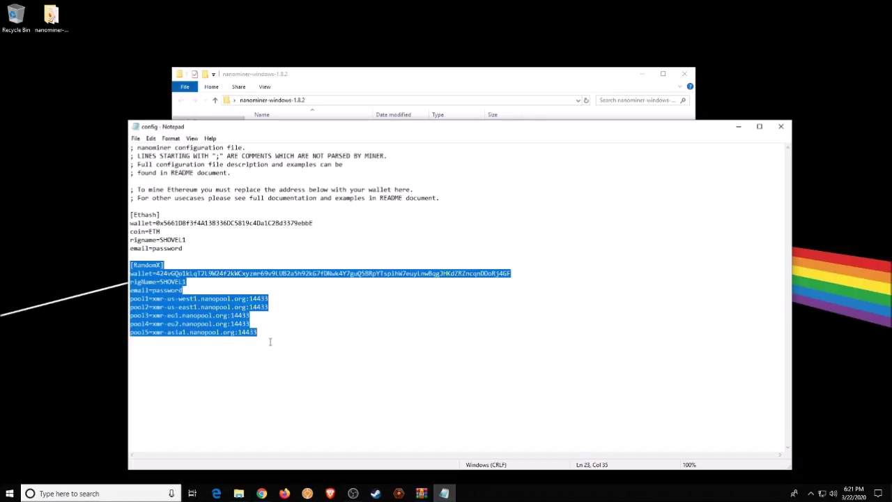
{"action": "left_click", "coordinate": [192, 256]}
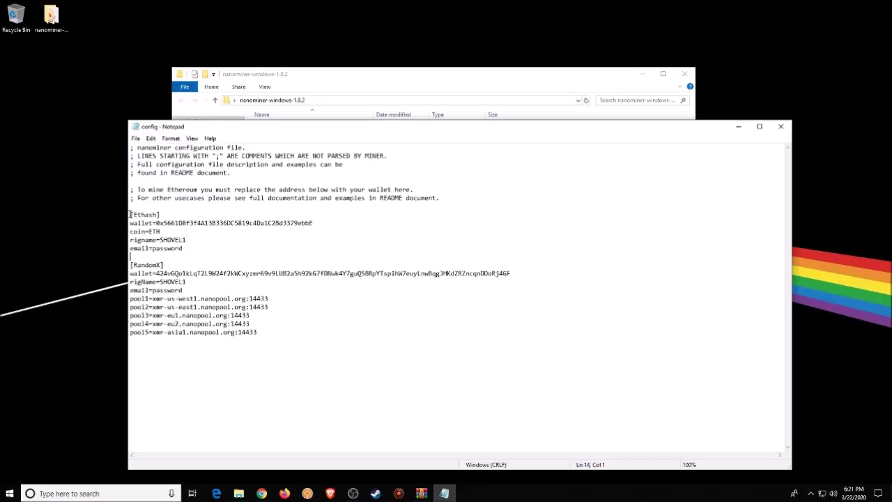
{"action": "left_click_drag", "start_coordinate": [130, 215], "coordinate": [162, 214]}
{"action": "left_click_drag", "start_coordinate": [165, 265], "coordinate": [130, 265]}
{"action": "left_click", "coordinate": [169, 209]}
{"action": "mouse_move", "coordinate": [156, 222]}
{"action": "left_mouse_down"}
{"action": "mouse_move", "coordinate": [160, 231]}
{"action": "mouse_move", "coordinate": [320, 223]}
{"action": "mouse_move", "coordinate": [156, 223]}
{"action": "left_mouse_up"}
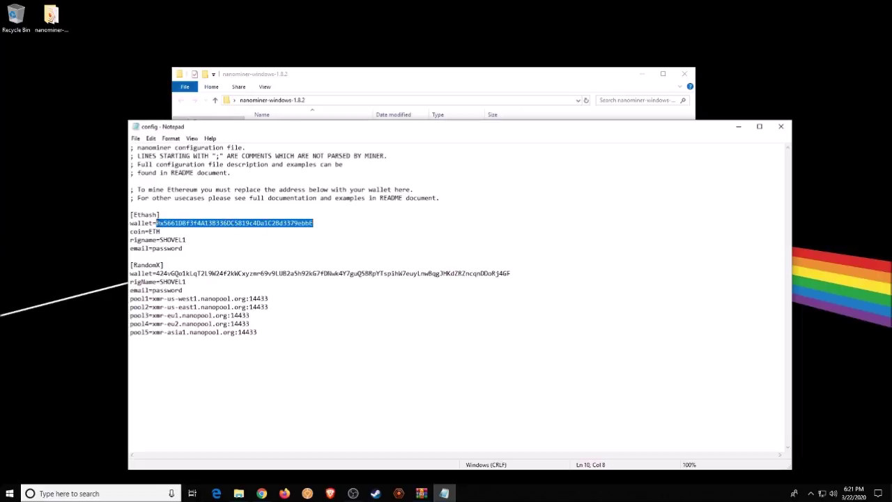
{"action": "left_click", "coordinate": [213, 233]}
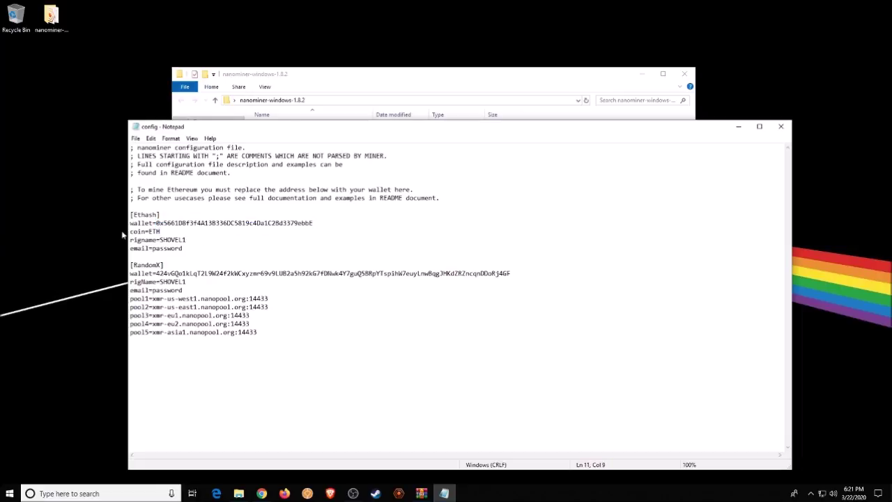
{"action": "left_click_drag", "start_coordinate": [130, 230], "coordinate": [146, 231]}
{"action": "left_click", "coordinate": [156, 231]}
{"action": "key", "text": "Down"}
{"action": "key", "text": "Down"}
{"action": "key", "text": "Down"}
{"action": "left_click_drag", "start_coordinate": [152, 248], "coordinate": [130, 249]}
Review the email, password placeholder and pool1–pool5 lines in the config.
{"action": "left_click", "coordinate": [215, 248]}
{"action": "double_click", "coordinate": [152, 249]}
{"action": "left_click", "coordinate": [195, 255]}
{"action": "double_click", "coordinate": [152, 249]}
{"action": "left_click", "coordinate": [189, 250]}
{"action": "left_click", "coordinate": [131, 299]}
{"action": "left_click_drag", "start_coordinate": [131, 299], "coordinate": [259, 333]}
{"action": "left_click", "coordinate": [265, 350]}
{"action": "left_click_drag", "start_coordinate": [275, 298], "coordinate": [129, 299]}
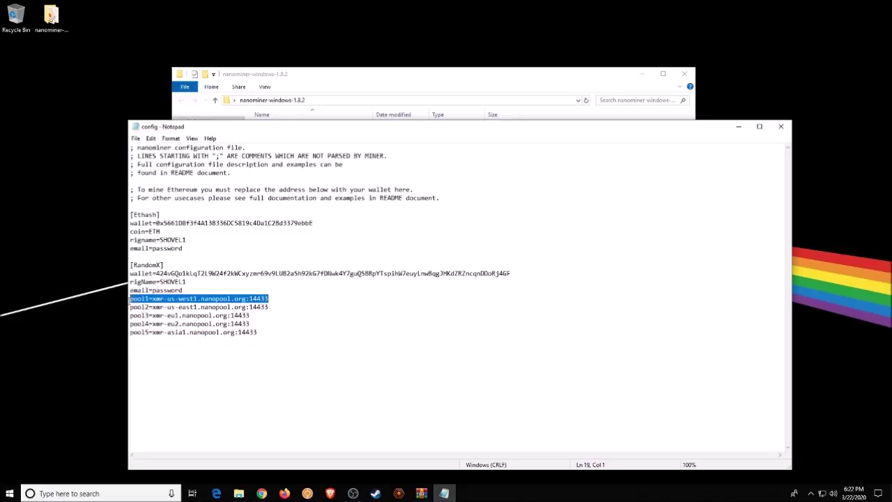
{"action": "left_click_drag", "start_coordinate": [258, 332], "coordinate": [130, 307]}
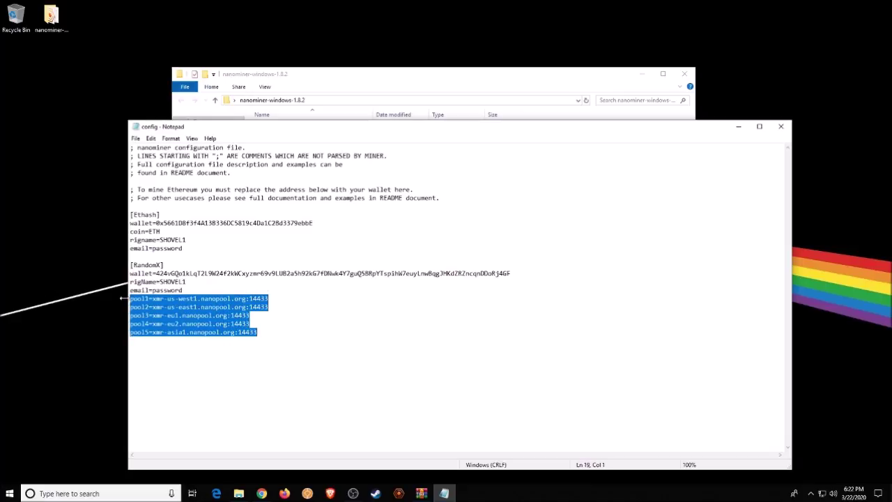
Check the Ethash wallet, coin and rig name SHOVEL1 lines, then save the config.
{"action": "left_click_drag", "start_coordinate": [188, 248], "coordinate": [130, 240]}
{"action": "left_click", "coordinate": [184, 248]}
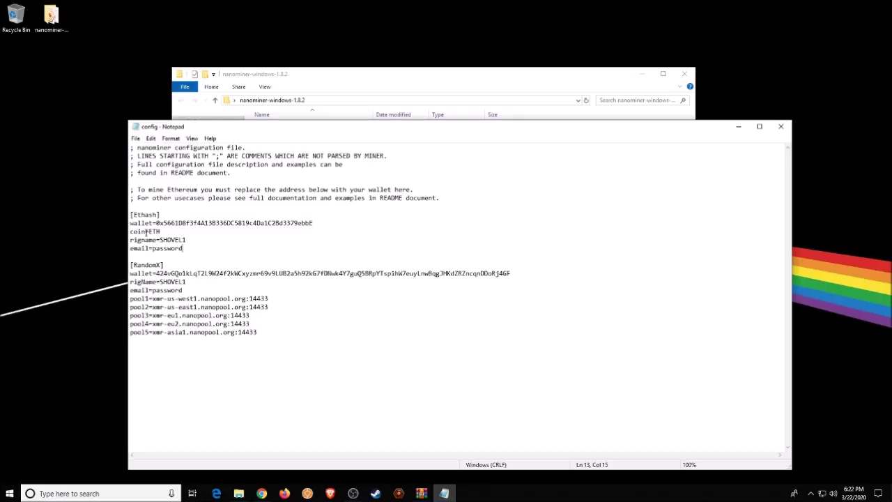
{"action": "left_click_drag", "start_coordinate": [161, 232], "coordinate": [130, 224]}
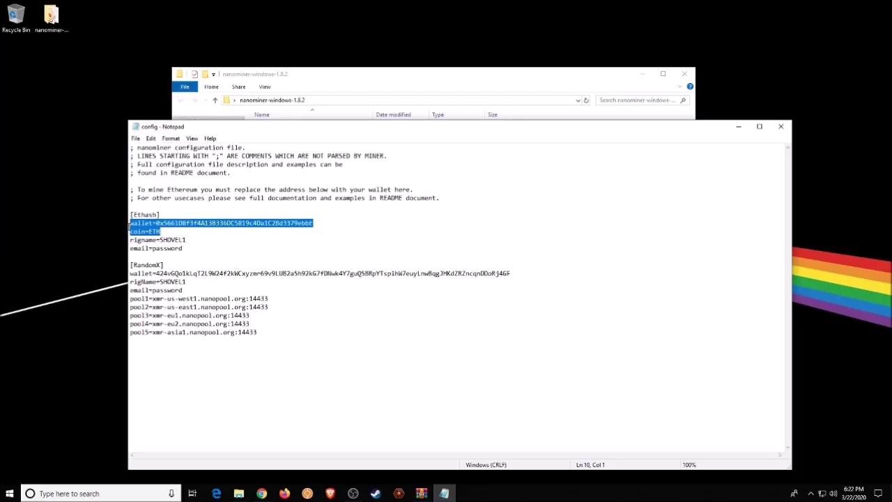
{"action": "left_click", "coordinate": [198, 238]}
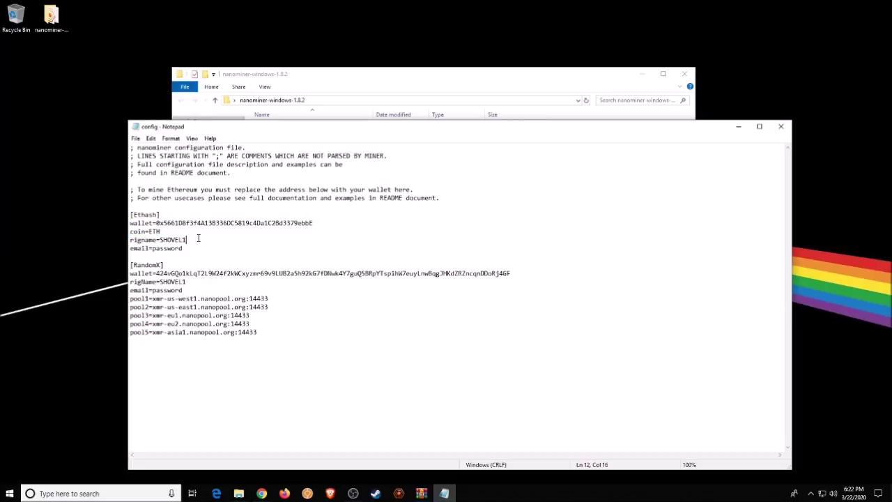
{"action": "left_click", "coordinate": [136, 140]}
Save and close the config, reopening it once to verify its contents.
{"action": "left_click", "coordinate": [150, 169]}
{"action": "left_click", "coordinate": [781, 126]}
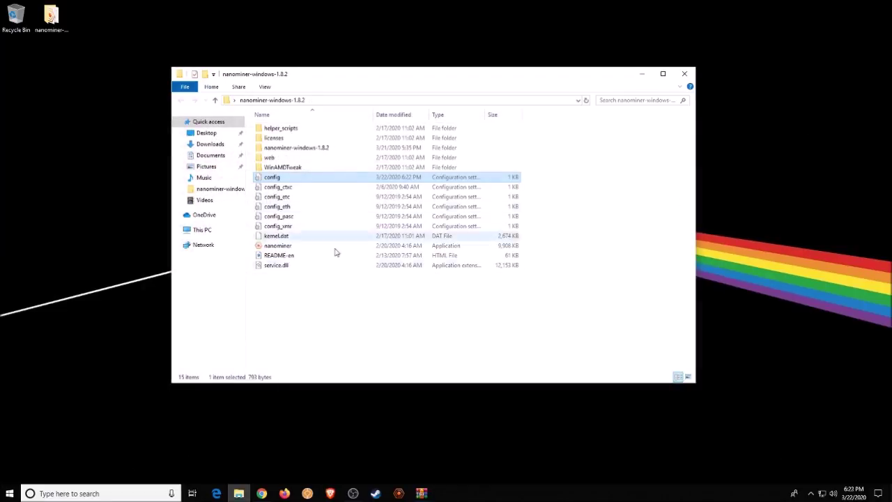
{"action": "double_click", "coordinate": [268, 179]}
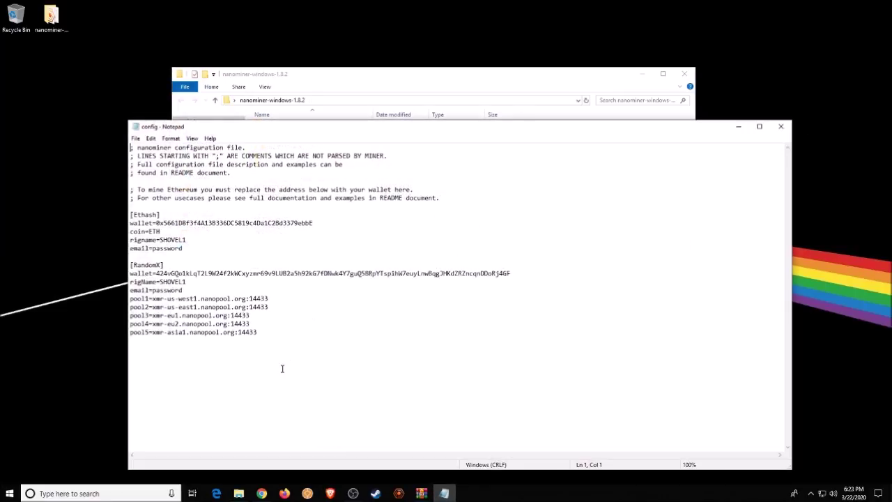
{"action": "left_click", "coordinate": [781, 126]}
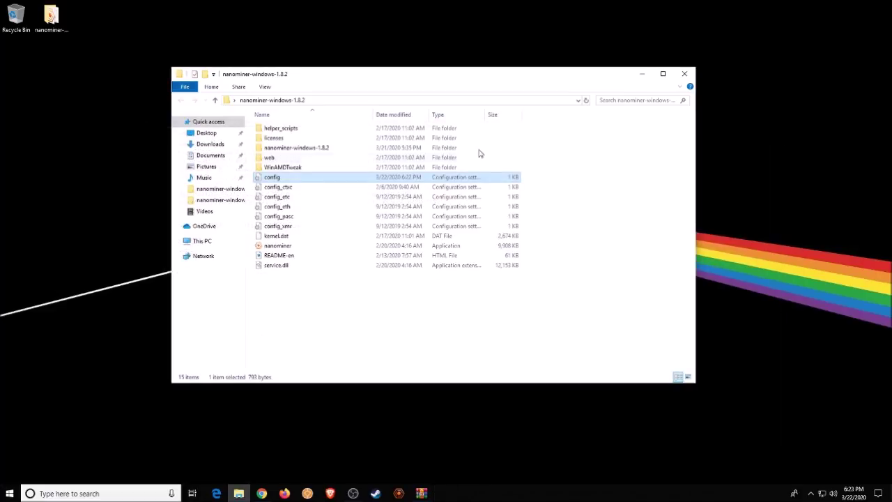
Launch nanominer.exe and allow it through the firewall on private and public networks.
{"action": "double_click", "coordinate": [273, 247]}
{"action": "left_click_drag", "start_coordinate": [537, 74], "coordinate": [746, 145]}
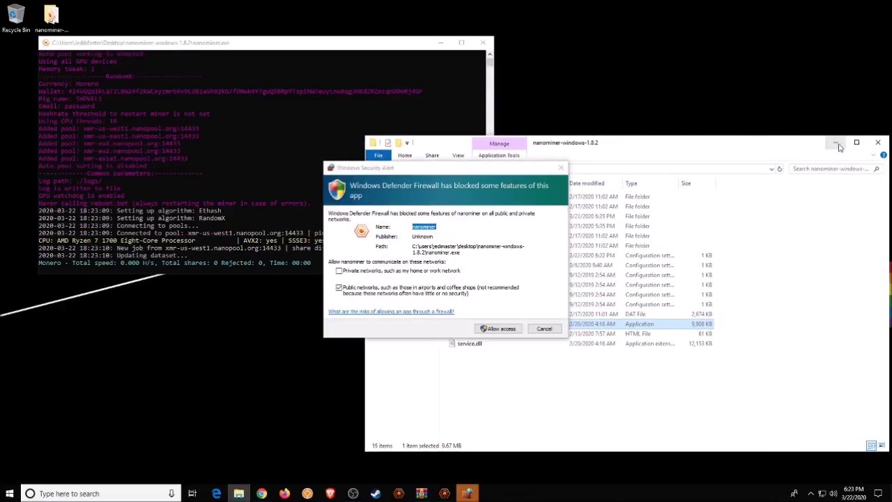
{"action": "left_click", "coordinate": [339, 270]}
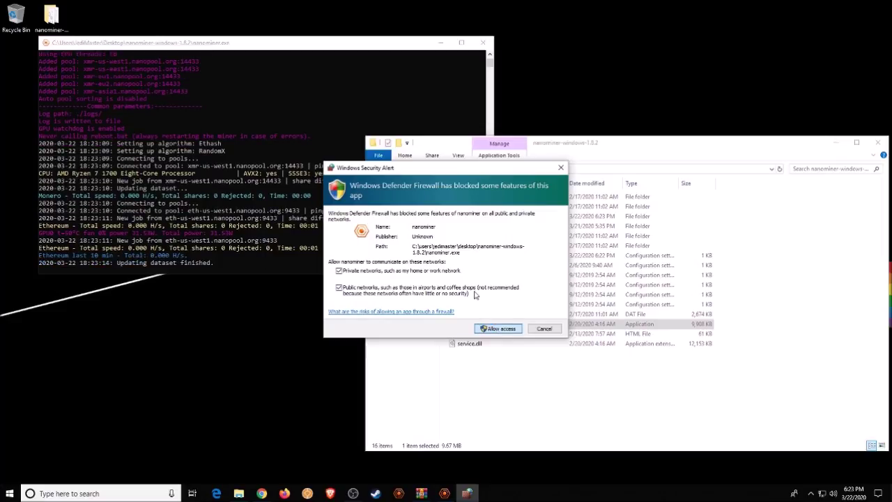
{"action": "left_click", "coordinate": [493, 332]}
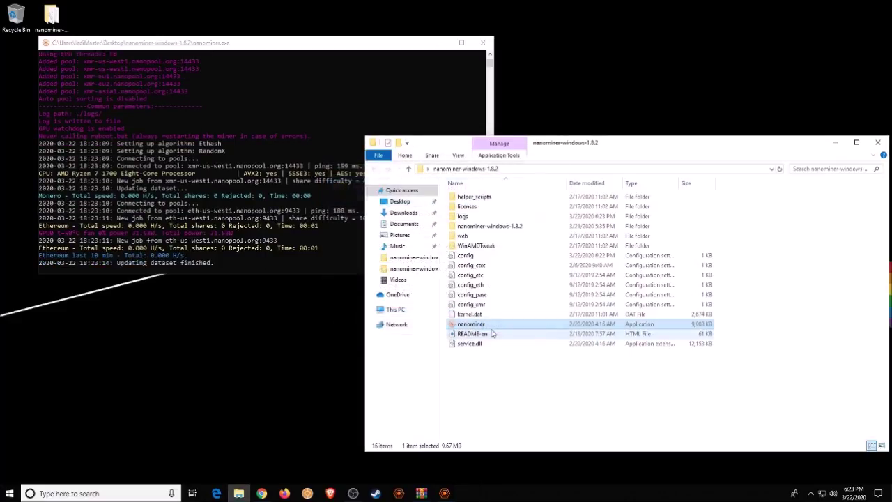
{"action": "left_click", "coordinate": [837, 143]}
{"action": "left_click", "coordinate": [490, 55]}
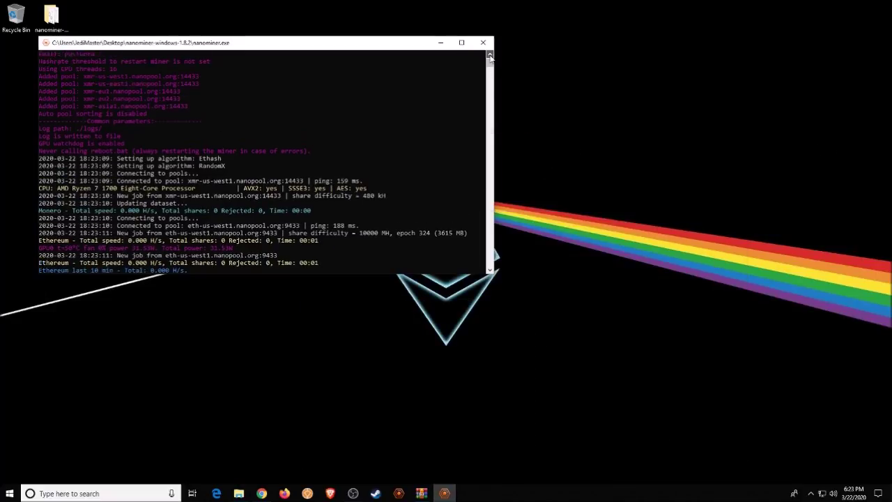
Review the console's startup log and hashrates (about 24 MH/s ETH, 1.56 kH/s XMR), then minimize it.
{"action": "scroll", "coordinate": [490, 58], "scroll_direction": "up", "scroll_amount": 10}
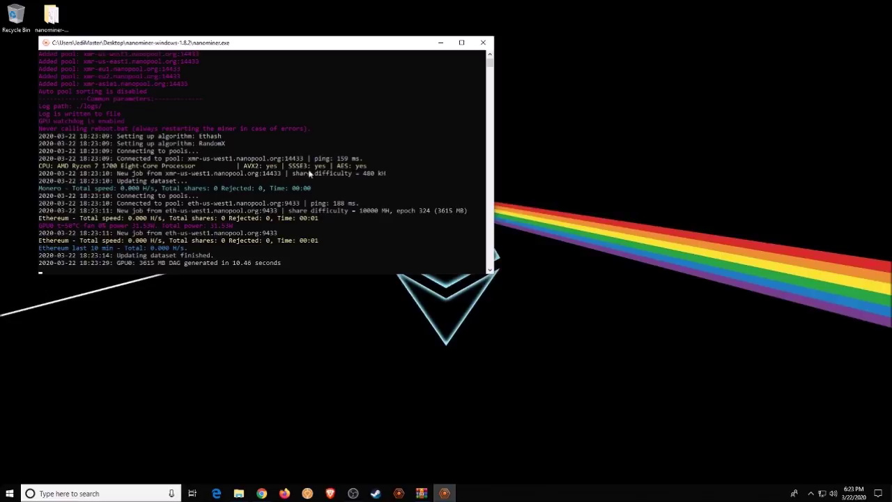
{"action": "left_click", "coordinate": [490, 62]}
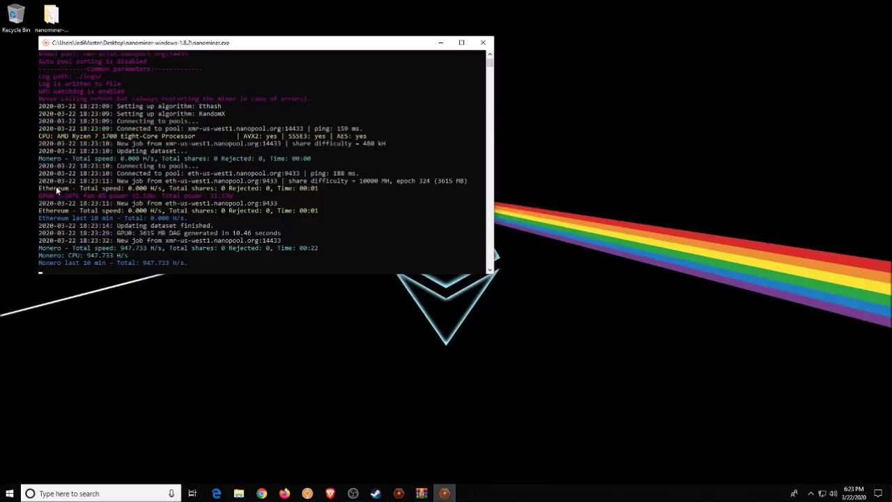
{"action": "scroll", "coordinate": [490, 57], "scroll_direction": "up", "scroll_amount": 5}
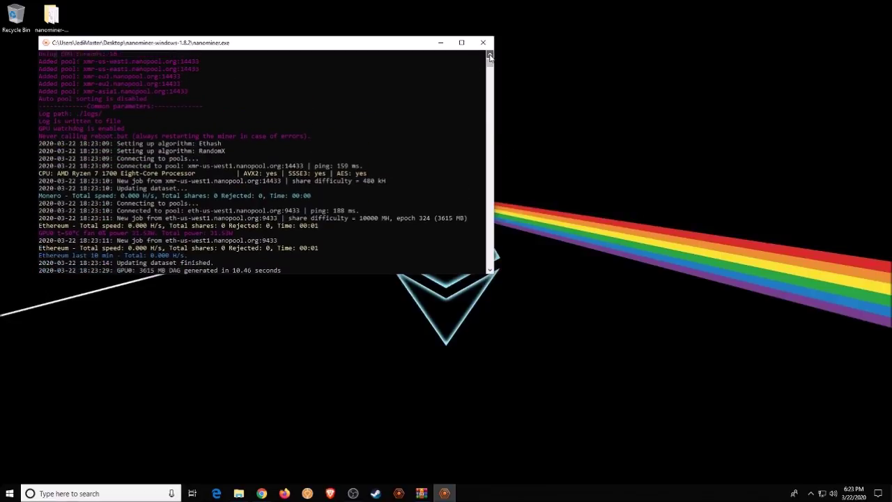
{"action": "scroll", "coordinate": [490, 57], "scroll_direction": "up", "scroll_amount": 10}
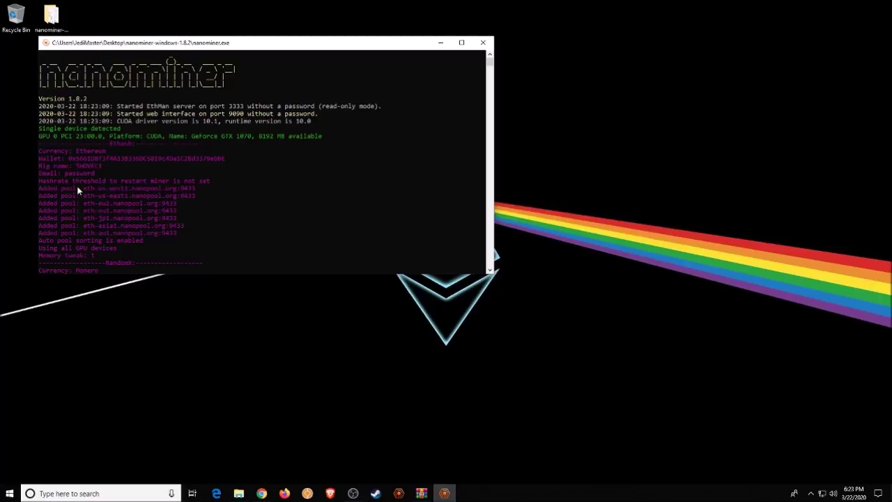
{"action": "left_click_drag", "start_coordinate": [491, 67], "coordinate": [491, 60]}
{"action": "left_click_drag", "start_coordinate": [490, 60], "coordinate": [491, 67]}
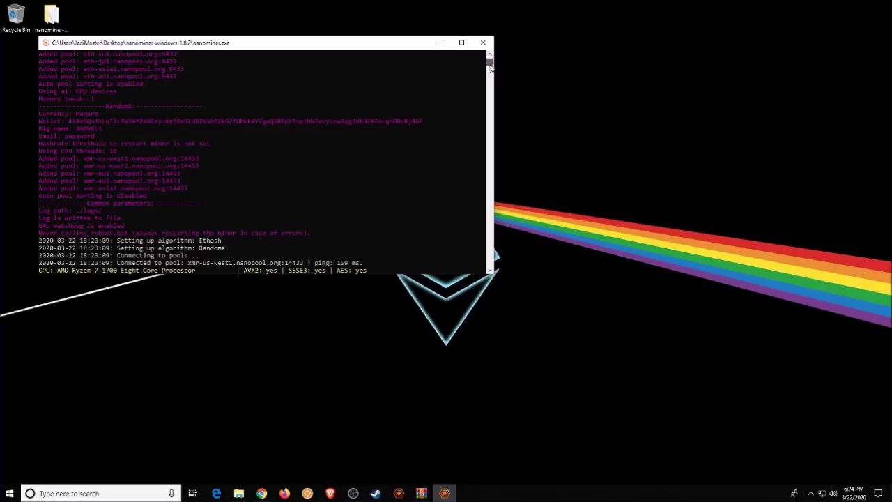
{"action": "scroll", "coordinate": [490, 65], "scroll_direction": "up", "scroll_amount": 7}
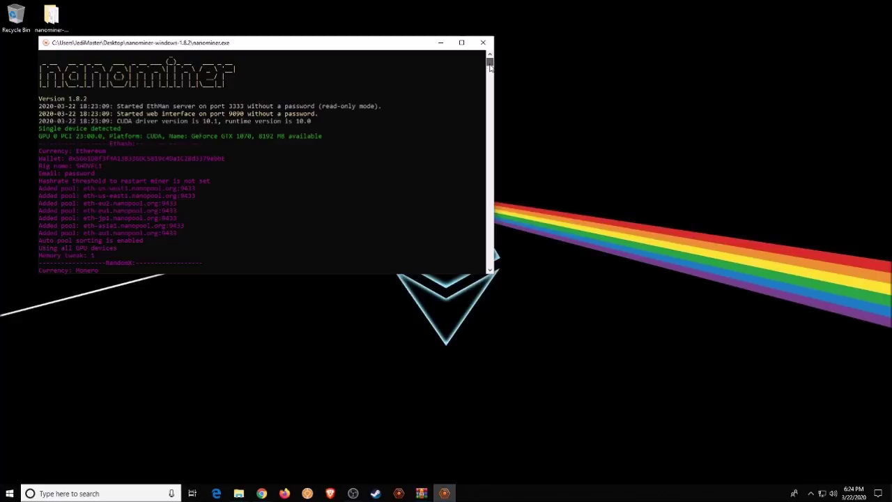
{"action": "left_click_drag", "start_coordinate": [490, 64], "coordinate": [492, 259]}
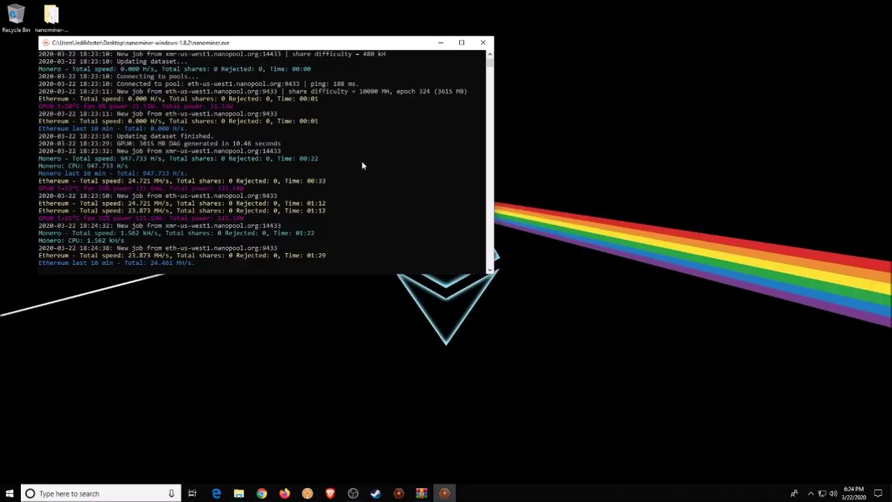
{"action": "left_click", "coordinate": [440, 46]}
Switch Chrome to the Nanopool Ethereum account tab, briefly opening and closing a pool home tab.
{"action": "left_click", "coordinate": [260, 493]}
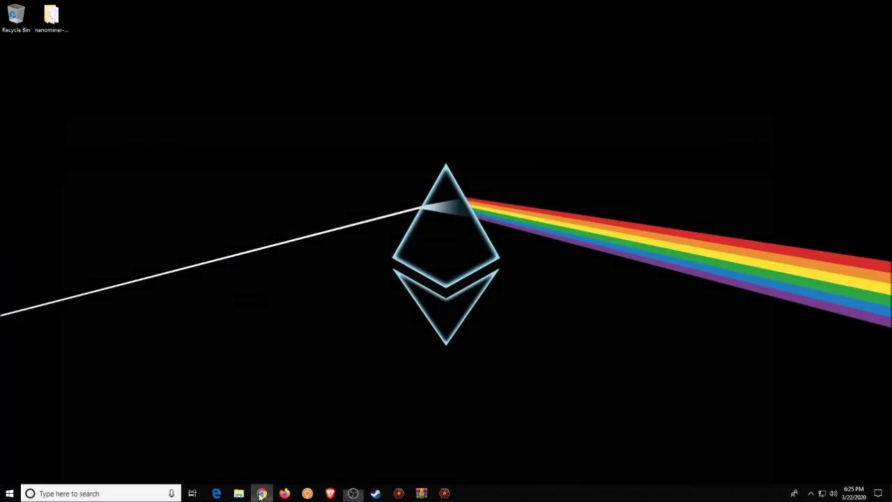
{"action": "left_click", "coordinate": [172, 10]}
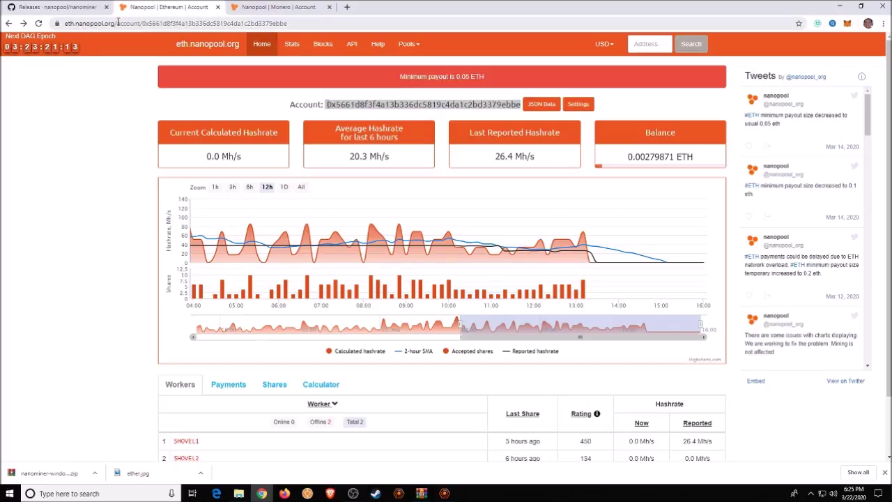
{"action": "left_click_drag", "start_coordinate": [118, 23], "coordinate": [309, 28]}
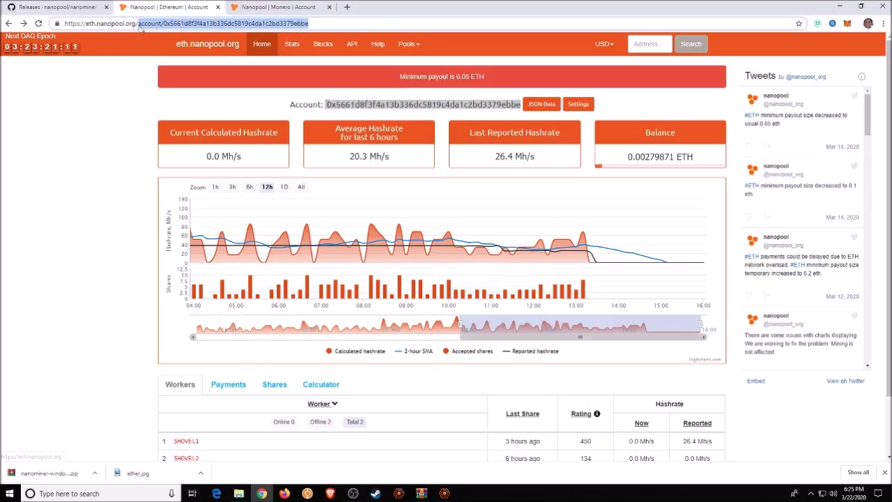
{"action": "middle_click", "coordinate": [208, 46]}
{"action": "left_click_drag", "start_coordinate": [253, 8], "coordinate": [159, 7]}
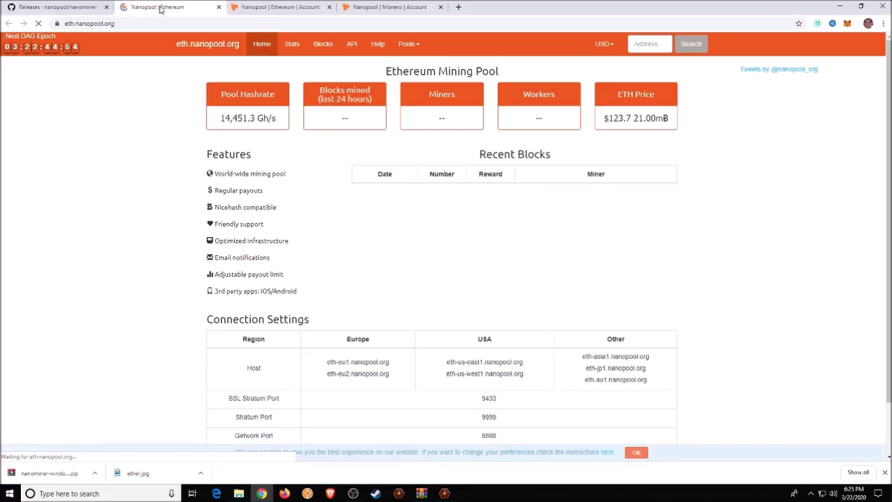
{"action": "left_click", "coordinate": [651, 43]}
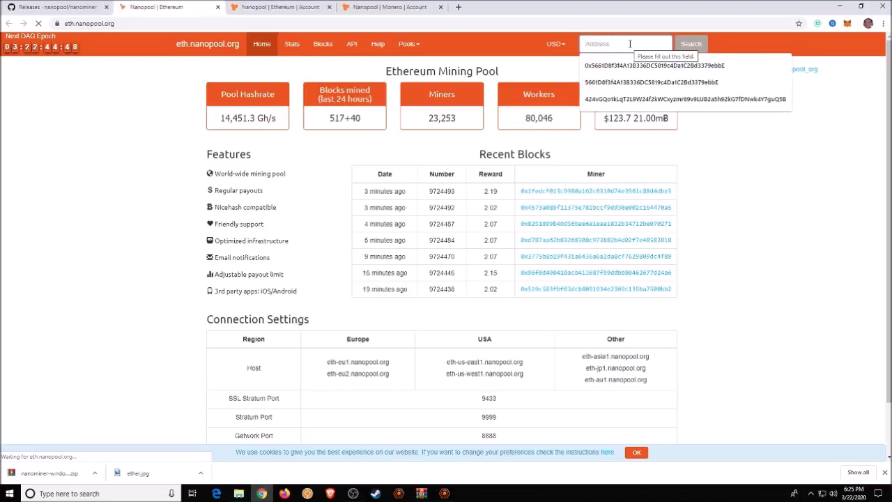
{"action": "left_click", "coordinate": [816, 199]}
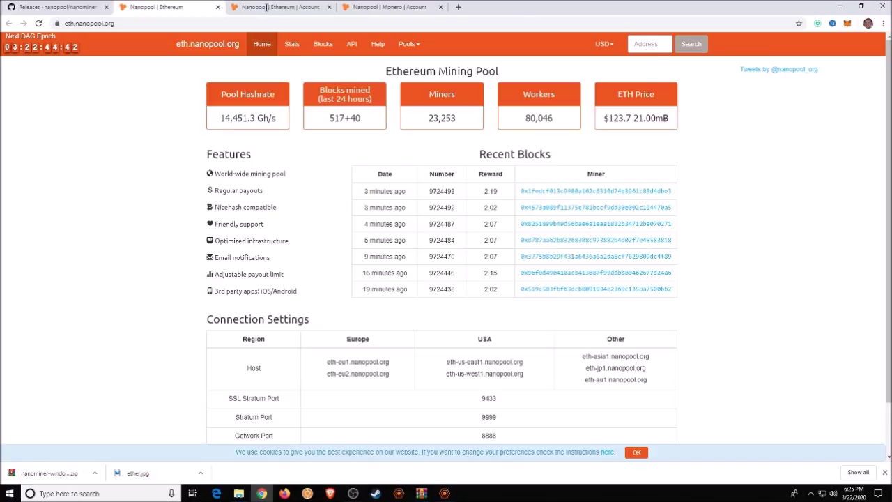
{"action": "left_click", "coordinate": [627, 43]}
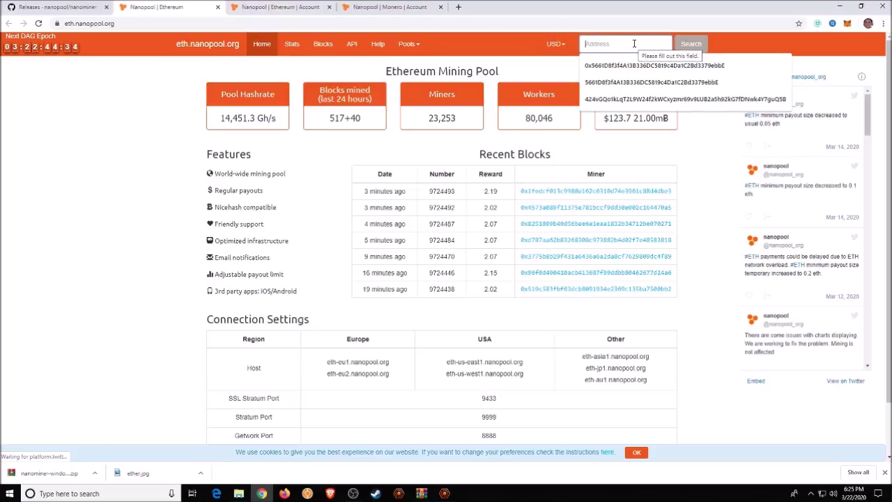
{"action": "left_click", "coordinate": [218, 8]}
{"action": "left_click", "coordinate": [636, 113]}
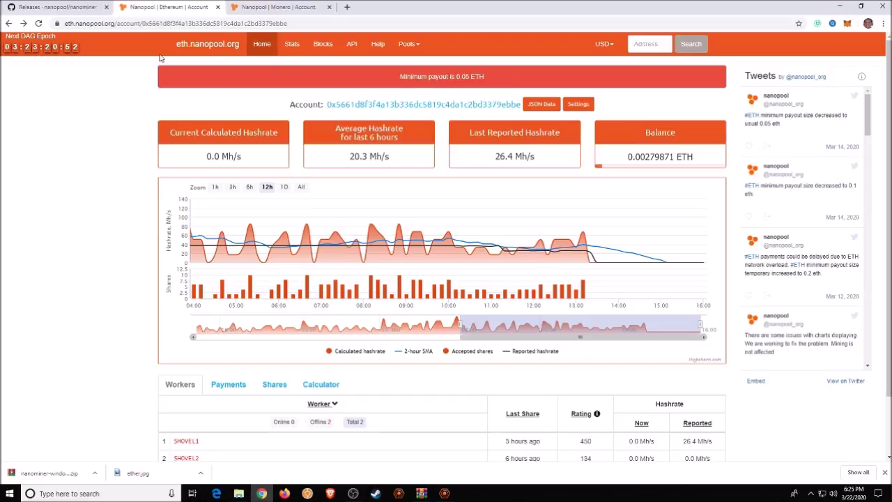
Reload the Ethereum account page and look over its hashrate statistics.
{"action": "left_click", "coordinate": [39, 24]}
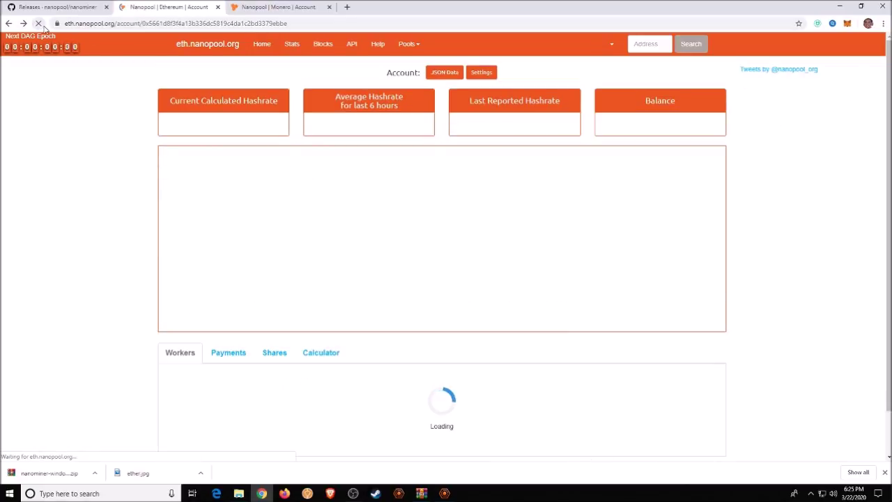
{"action": "scroll", "coordinate": [410, 207], "scroll_direction": "down", "scroll_amount": 1}
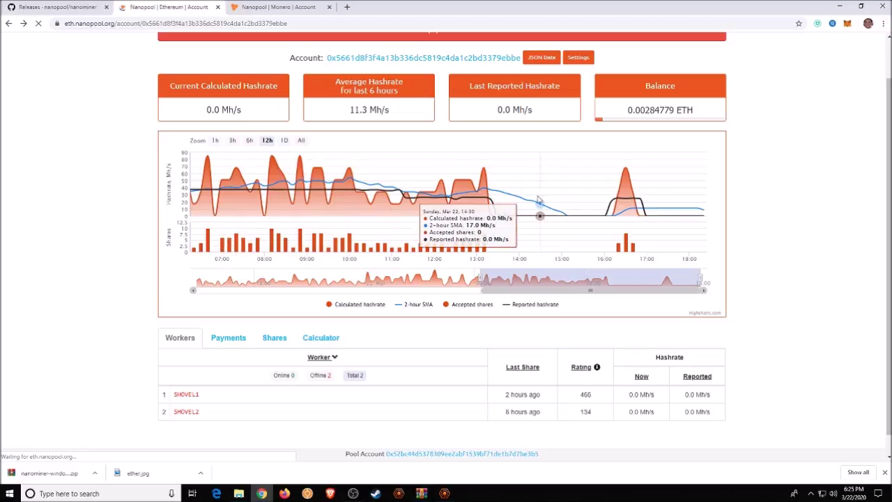
{"action": "scroll", "coordinate": [596, 210], "scroll_direction": "up", "scroll_amount": 1}
{"action": "mouse_move", "coordinate": [599, 168]}
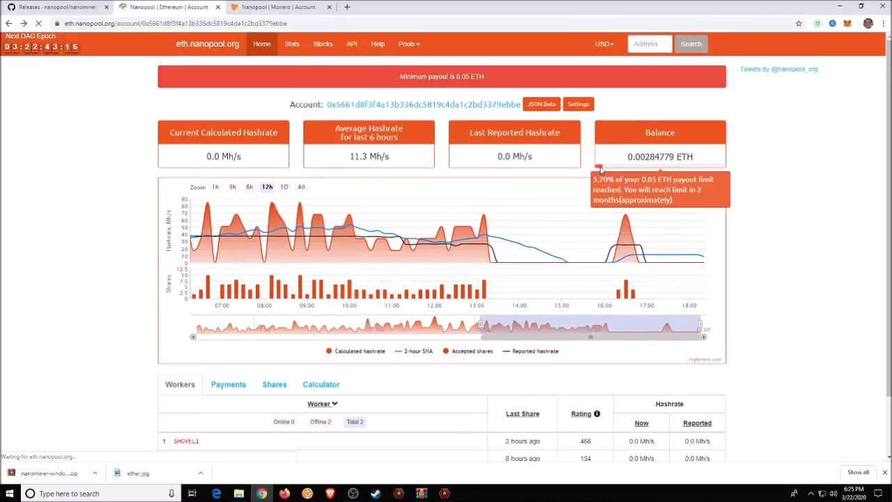
{"action": "mouse_move", "coordinate": [683, 156]}
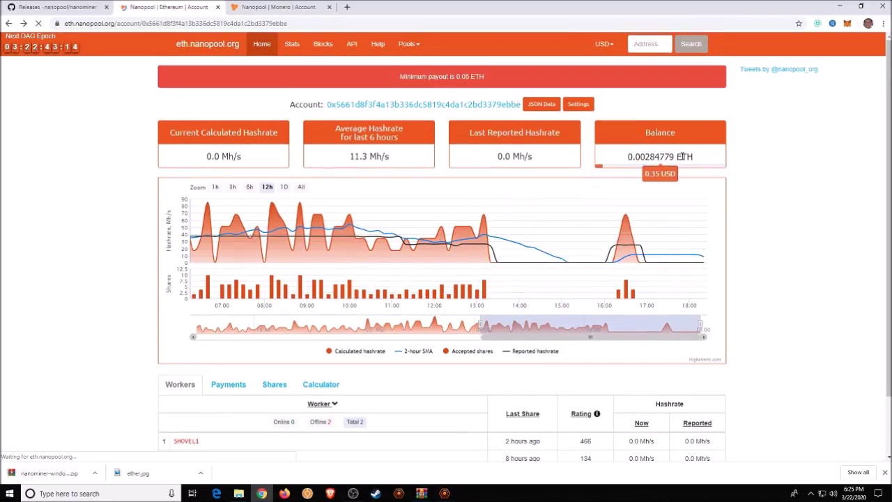
{"action": "mouse_move", "coordinate": [403, 149]}
{"action": "scroll", "coordinate": [403, 150], "scroll_direction": "down", "scroll_amount": 2}
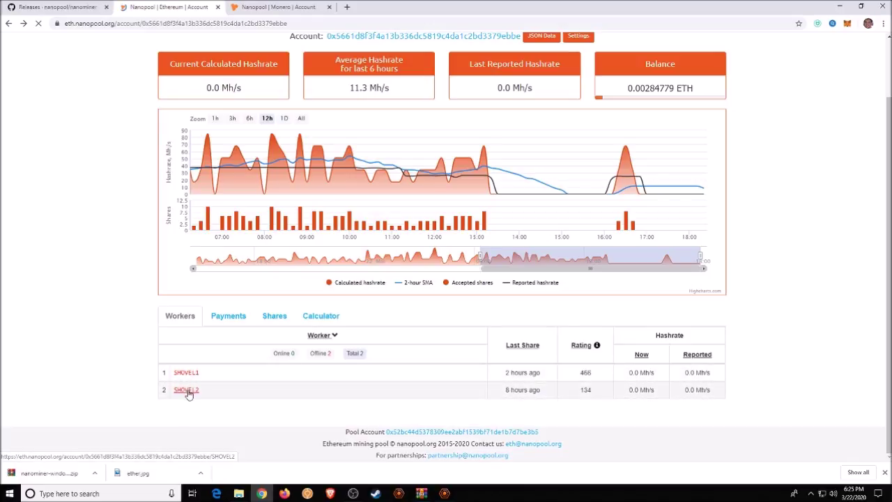
{"action": "scroll", "coordinate": [360, 394], "scroll_direction": "up", "scroll_amount": 1}
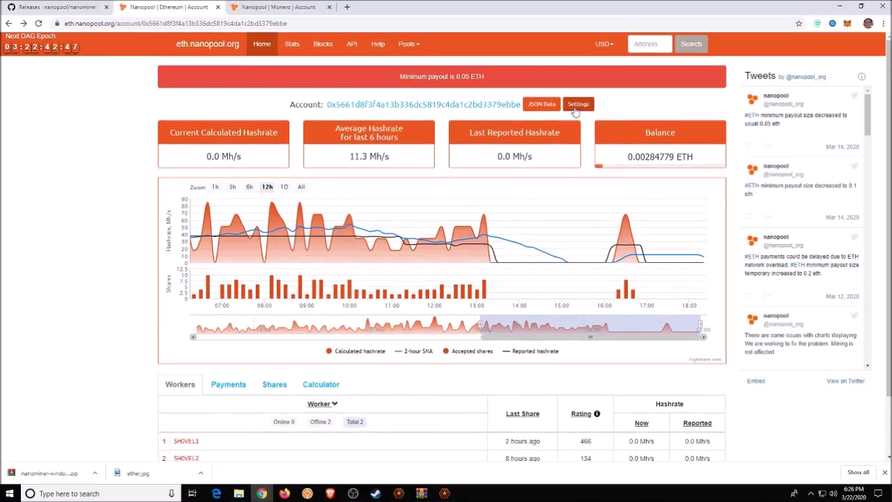
Cancel User Settings without changes and open worker SHOVEL1's page in a new tab.
{"action": "left_click", "coordinate": [576, 109]}
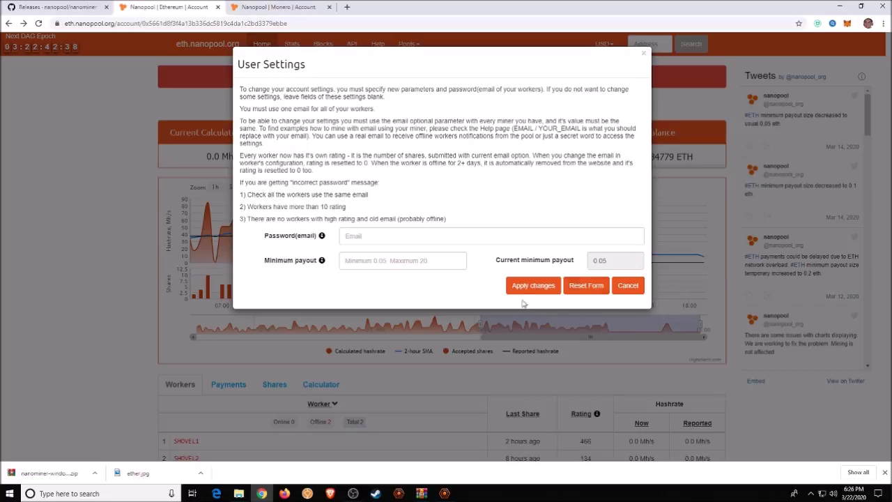
{"action": "left_click", "coordinate": [629, 285]}
{"action": "scroll", "coordinate": [616, 304], "scroll_direction": "down", "scroll_amount": 1}
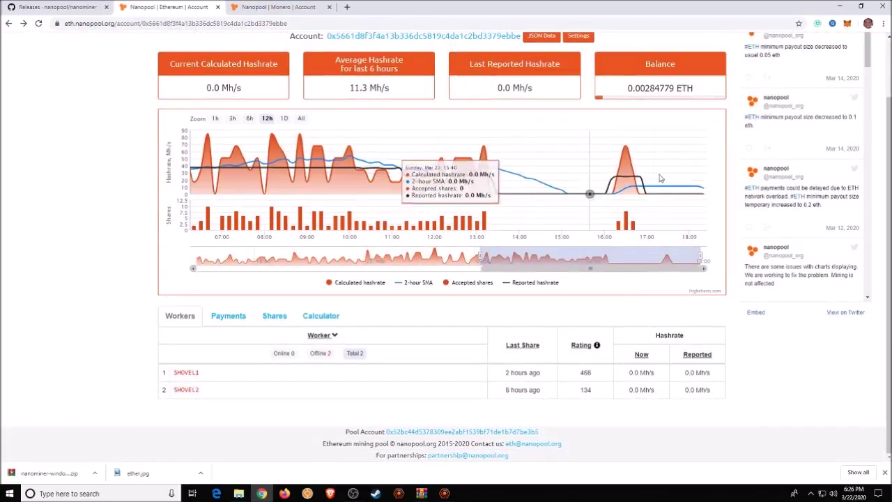
{"action": "middle_click", "coordinate": [184, 373]}
Review worker SHOVEL1's hashrate and estimated earnings tables on its Nanopool page.
{"action": "left_click", "coordinate": [269, 8]}
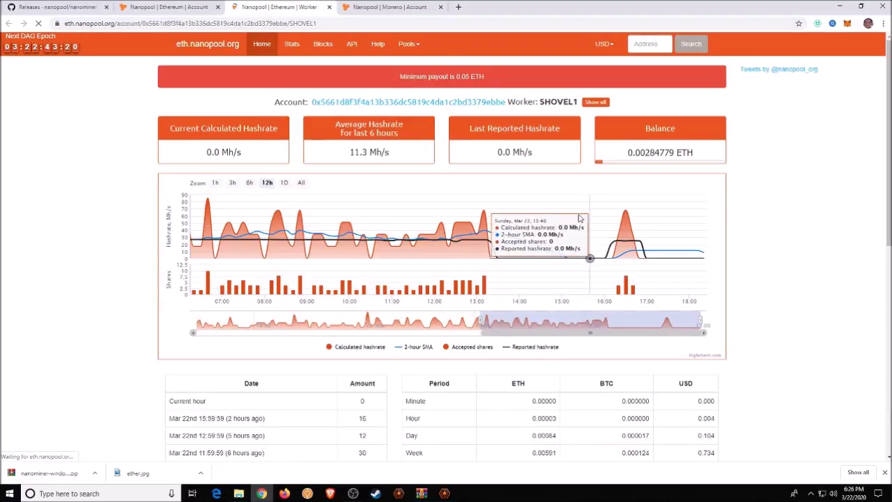
{"action": "scroll", "coordinate": [528, 289], "scroll_direction": "down", "scroll_amount": 5}
{"action": "scroll", "coordinate": [582, 325], "scroll_direction": "up", "scroll_amount": 4}
{"action": "scroll", "coordinate": [313, 368], "scroll_direction": "down", "scroll_amount": 3}
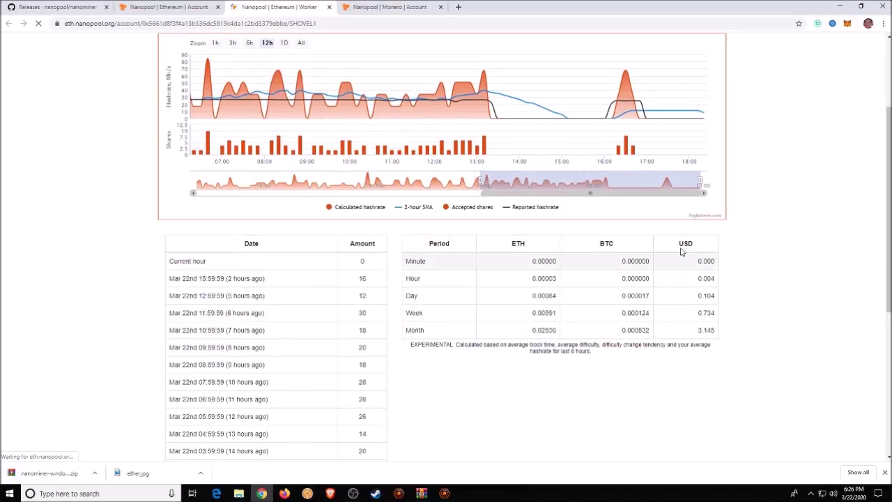
{"action": "scroll", "coordinate": [674, 262], "scroll_direction": "up", "scroll_amount": 3}
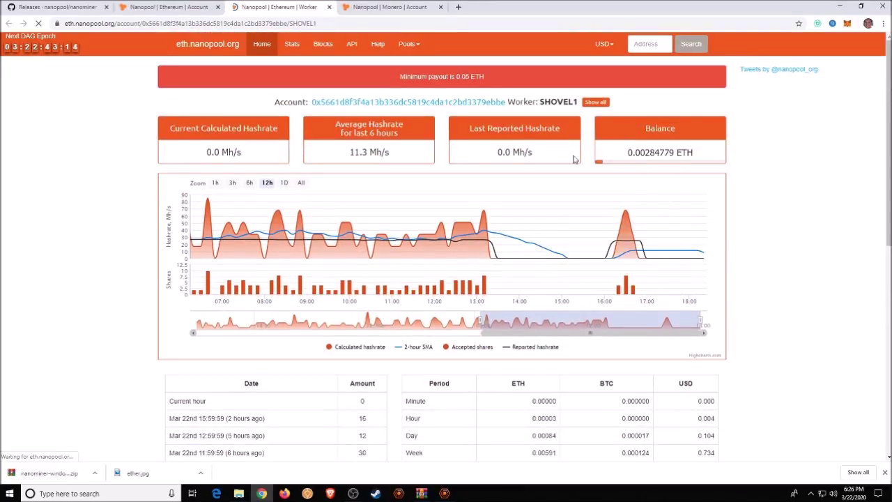
Close the SHOVEL1 page and show the Ethereum hashrate chart over its full range.
{"action": "left_click", "coordinate": [328, 7]}
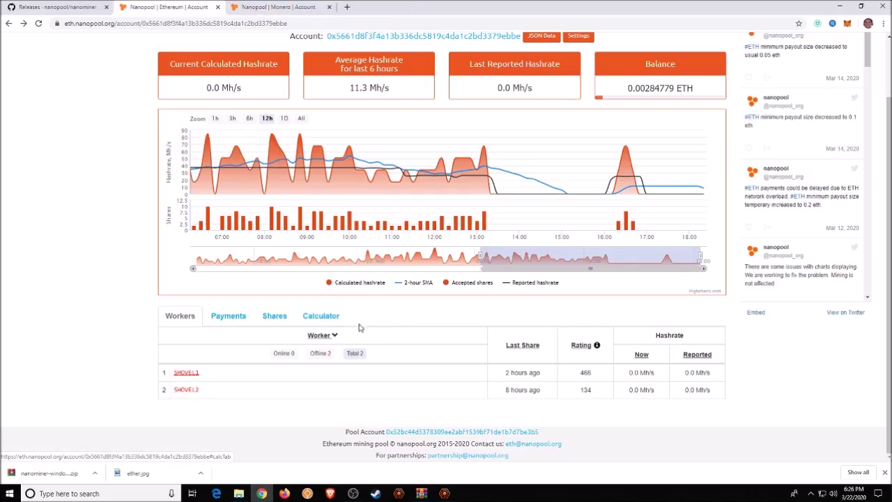
{"action": "scroll", "coordinate": [369, 329], "scroll_direction": "up", "scroll_amount": 1}
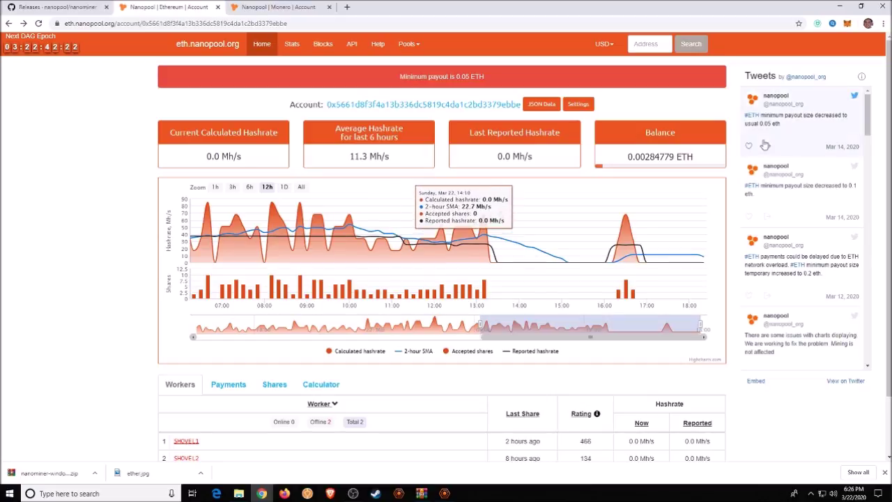
{"action": "left_click", "coordinate": [301, 188]}
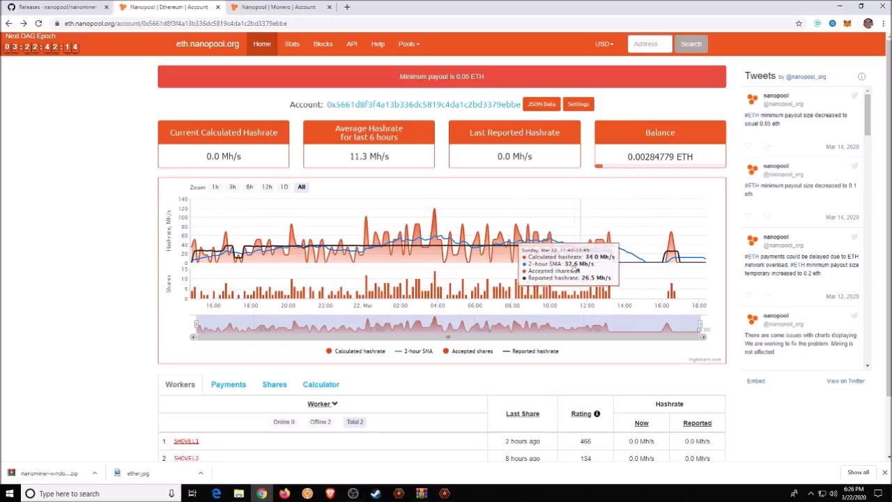
Inspect the all-time Ethereum hashrate chart, then bring up the Monero account dashboard.
{"action": "scroll", "coordinate": [460, 264], "scroll_direction": "down", "scroll_amount": 1}
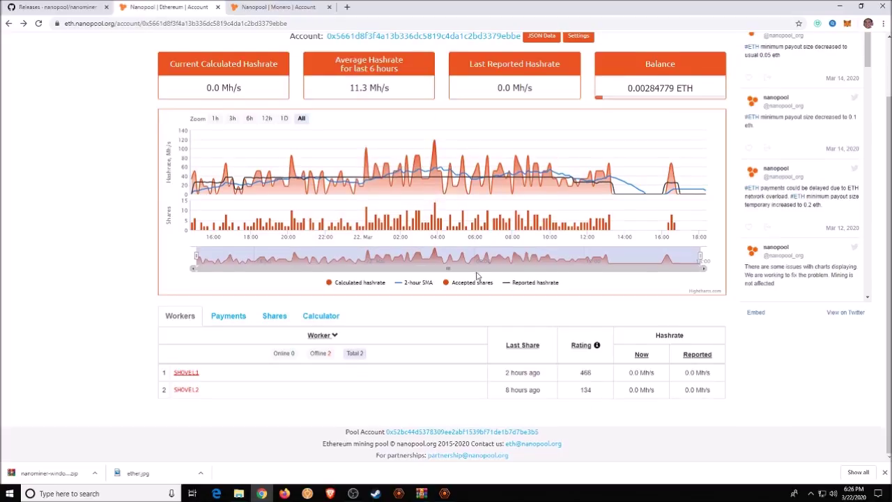
{"action": "scroll", "coordinate": [467, 272], "scroll_direction": "up", "scroll_amount": 1}
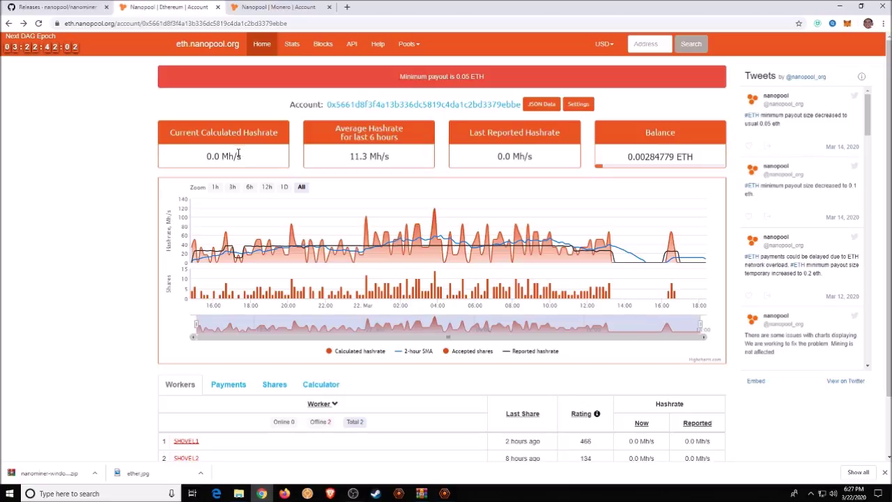
{"action": "scroll", "coordinate": [351, 180], "scroll_direction": "down", "scroll_amount": 1}
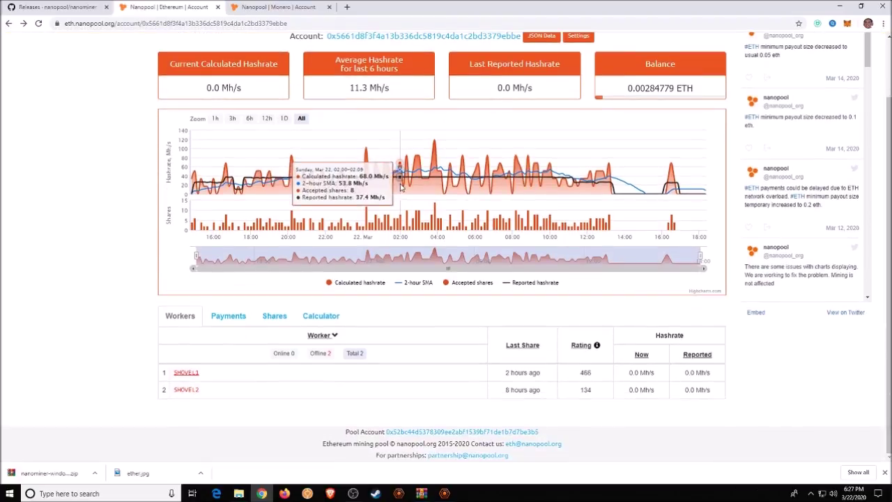
{"action": "scroll", "coordinate": [396, 184], "scroll_direction": "up", "scroll_amount": 1}
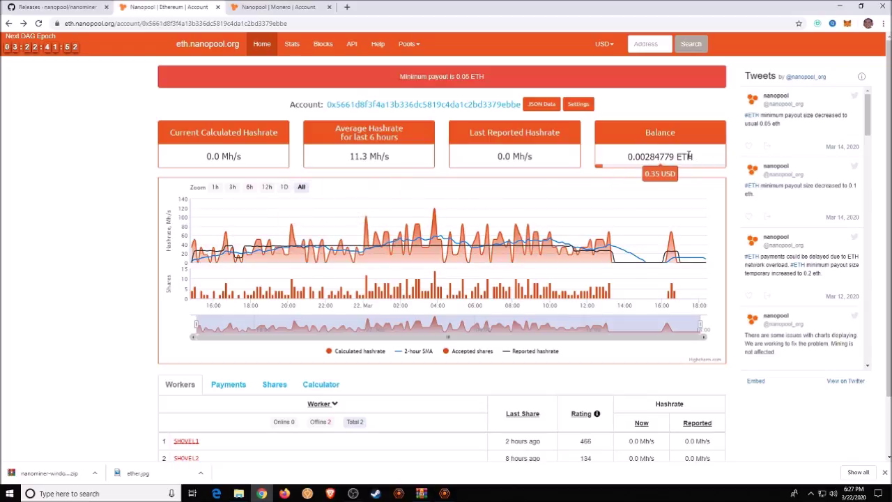
{"action": "scroll", "coordinate": [631, 200], "scroll_direction": "down", "scroll_amount": 1}
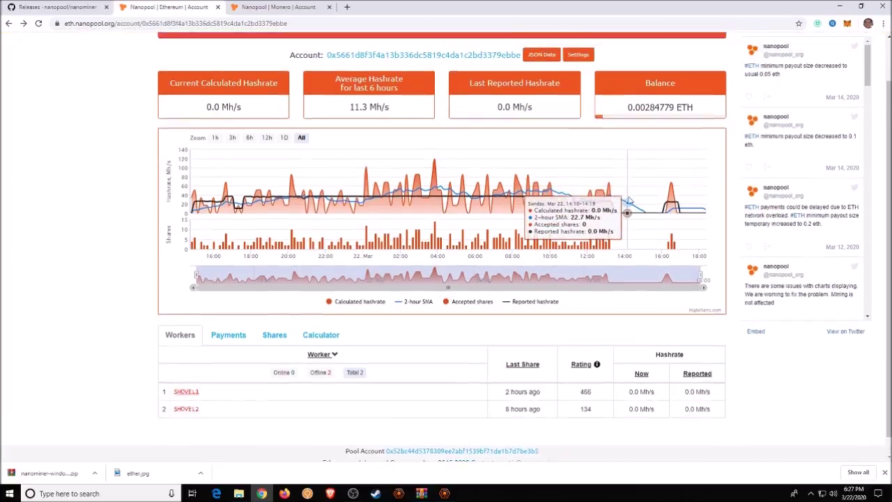
{"action": "scroll", "coordinate": [620, 200], "scroll_direction": "up", "scroll_amount": 1}
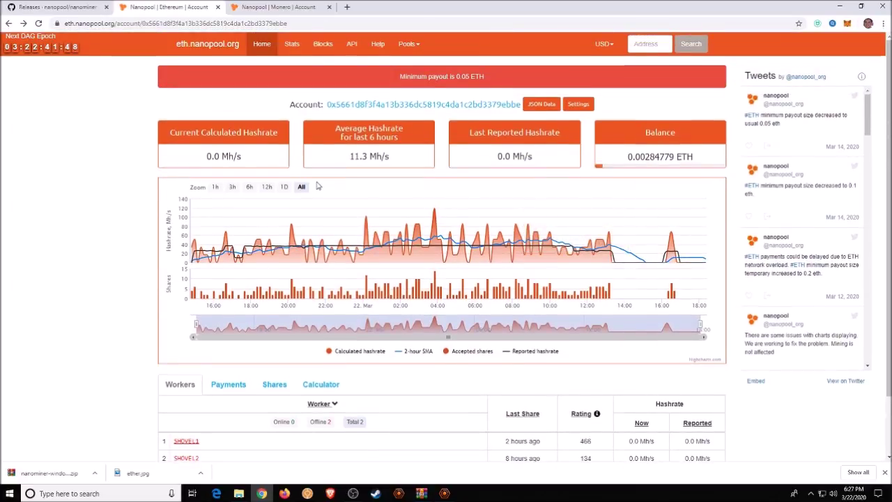
{"action": "scroll", "coordinate": [317, 186], "scroll_direction": "down", "scroll_amount": 1}
{"action": "scroll", "coordinate": [334, 192], "scroll_direction": "up", "scroll_amount": 1}
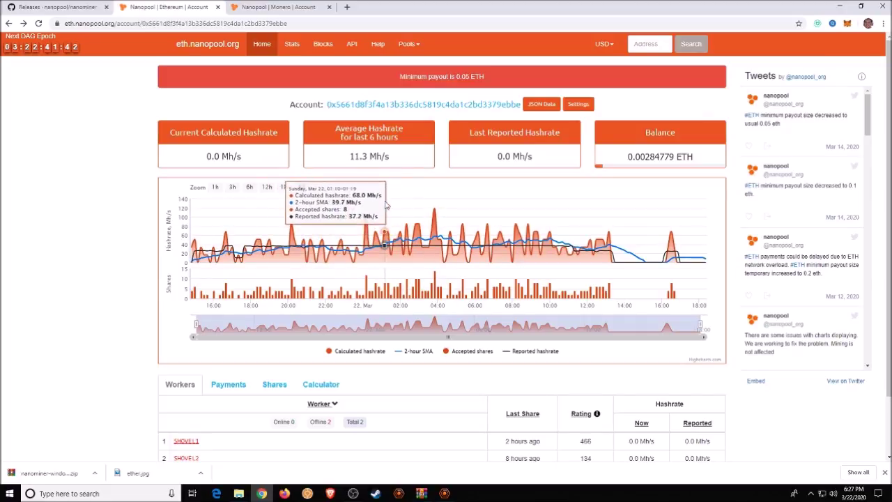
{"action": "left_click", "coordinate": [286, 9]}
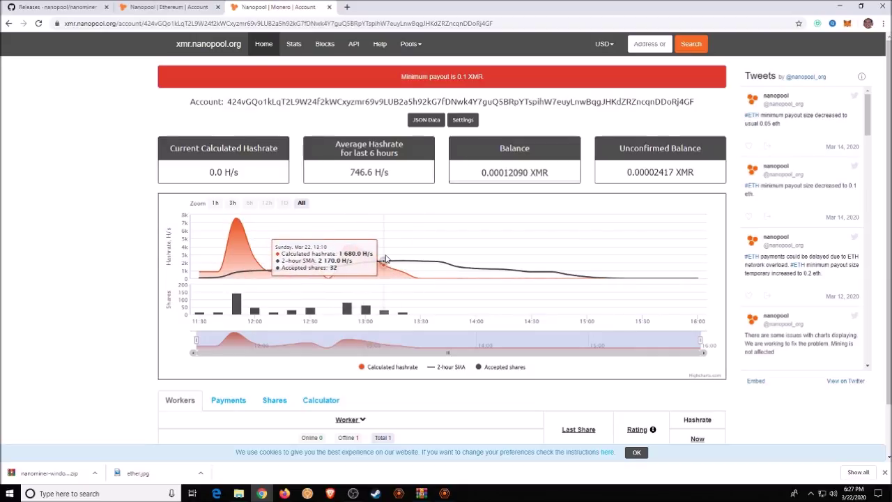
{"action": "left_click", "coordinate": [171, 7]}
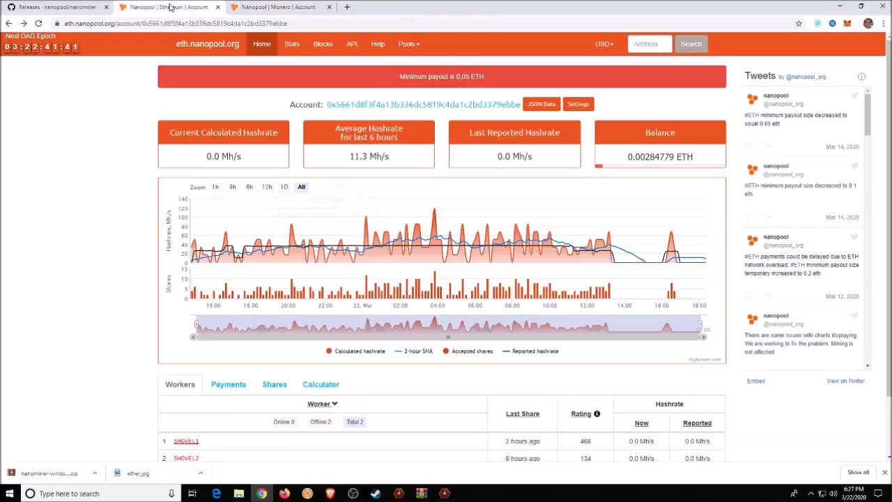
{"action": "scroll", "coordinate": [530, 230], "scroll_direction": "down", "scroll_amount": 1}
{"action": "scroll", "coordinate": [445, 161], "scroll_direction": "up", "scroll_amount": 1}
{"action": "left_click", "coordinate": [279, 7]}
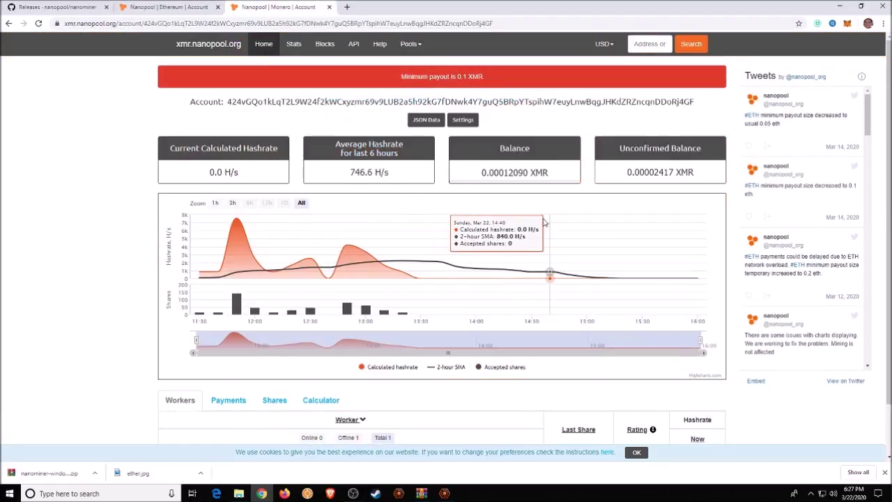
{"action": "scroll", "coordinate": [548, 222], "scroll_direction": "down", "scroll_amount": 1}
{"action": "scroll", "coordinate": [488, 237], "scroll_direction": "up", "scroll_amount": 1}
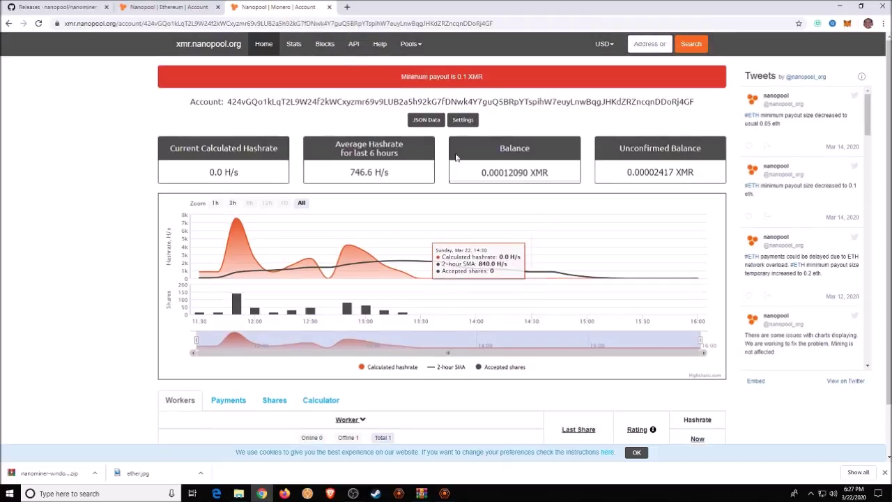
{"action": "left_click", "coordinate": [203, 9]}
{"action": "scroll", "coordinate": [348, 127], "scroll_direction": "down", "scroll_amount": 1}
{"action": "scroll", "coordinate": [327, 181], "scroll_direction": "up", "scroll_amount": 1}
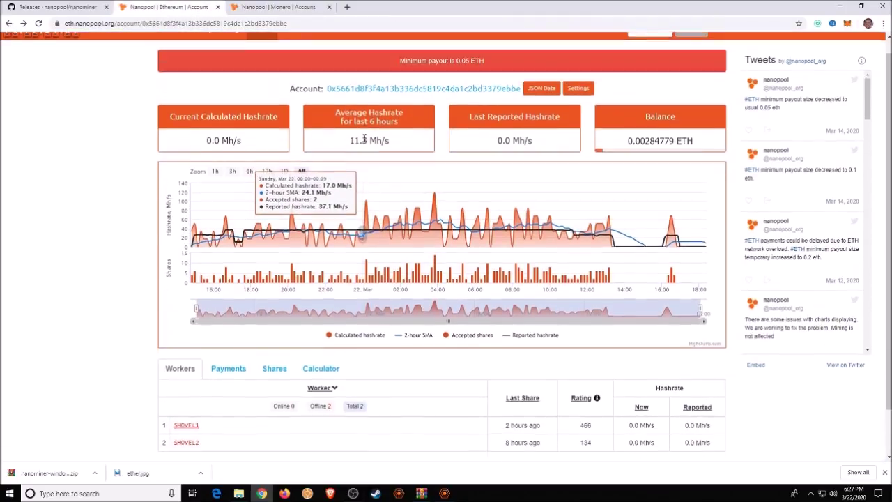
{"action": "scroll", "coordinate": [370, 154], "scroll_direction": "down", "scroll_amount": 1}
{"action": "scroll", "coordinate": [376, 145], "scroll_direction": "up", "scroll_amount": 1}
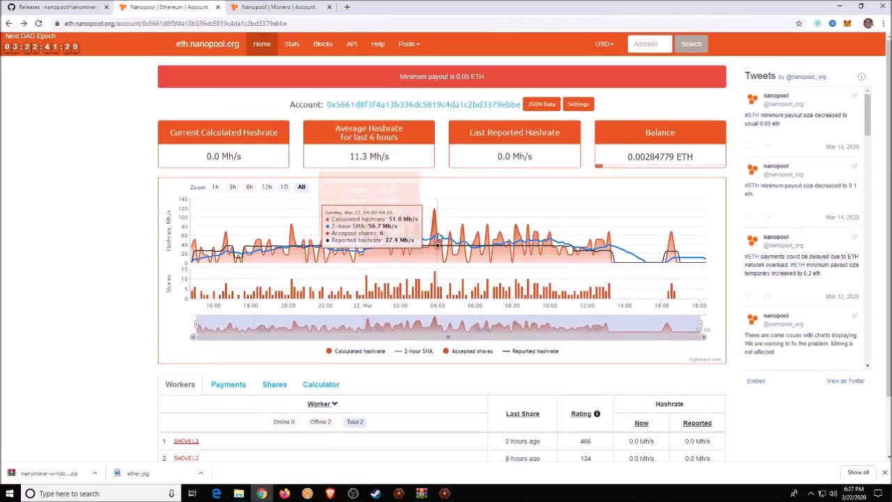
{"action": "scroll", "coordinate": [690, 225], "scroll_direction": "down", "scroll_amount": 1}
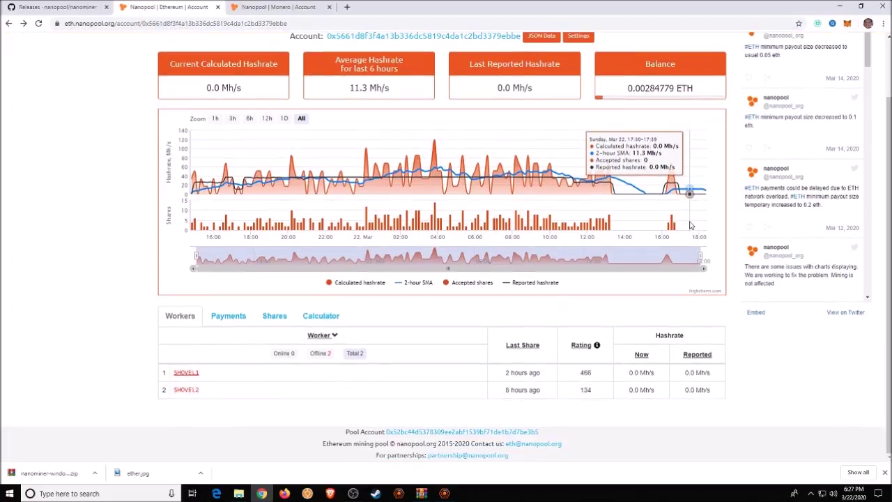
{"action": "scroll", "coordinate": [669, 223], "scroll_direction": "up", "scroll_amount": 1}
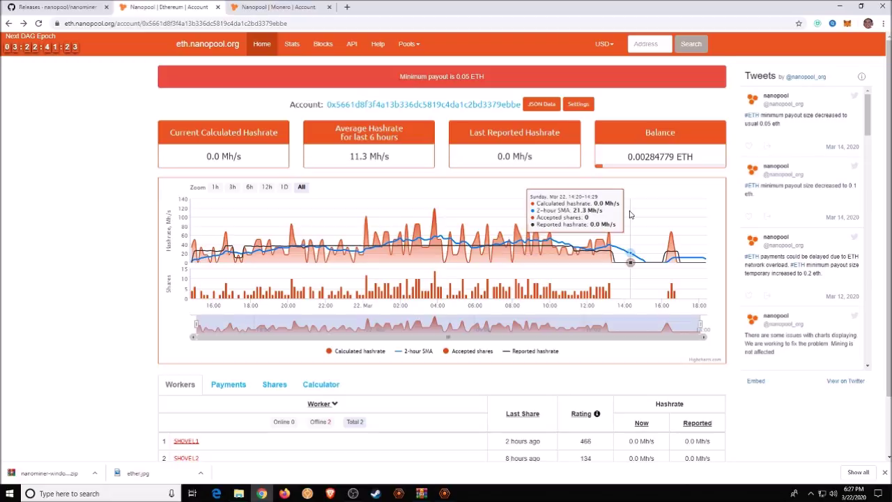
{"action": "scroll", "coordinate": [630, 215], "scroll_direction": "down", "scroll_amount": 1}
{"action": "scroll", "coordinate": [639, 221], "scroll_direction": "up", "scroll_amount": 1}
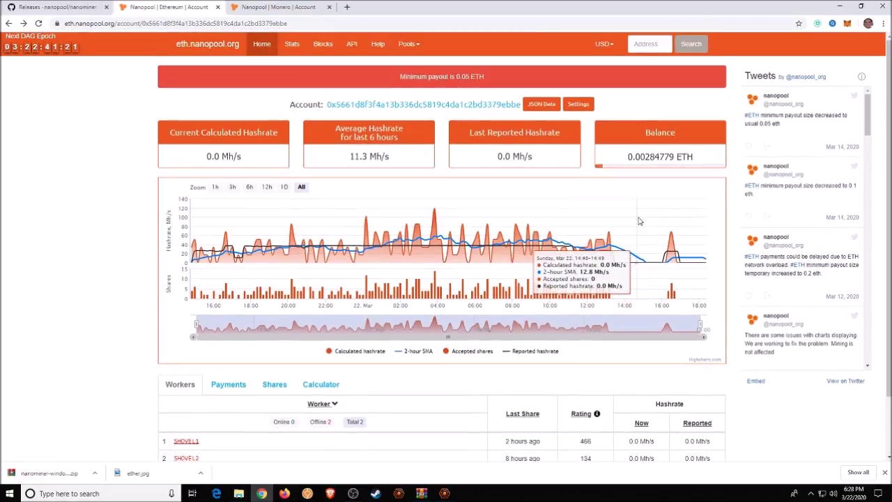
{"action": "scroll", "coordinate": [639, 221], "scroll_direction": "down", "scroll_amount": 1}
{"action": "scroll", "coordinate": [647, 213], "scroll_direction": "up", "scroll_amount": 1}
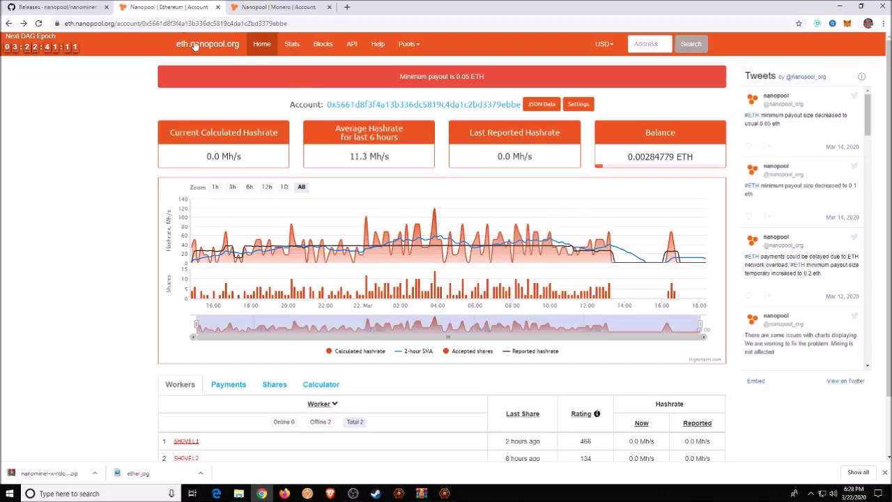
{"action": "scroll", "coordinate": [389, 177], "scroll_direction": "down", "scroll_amount": 1}
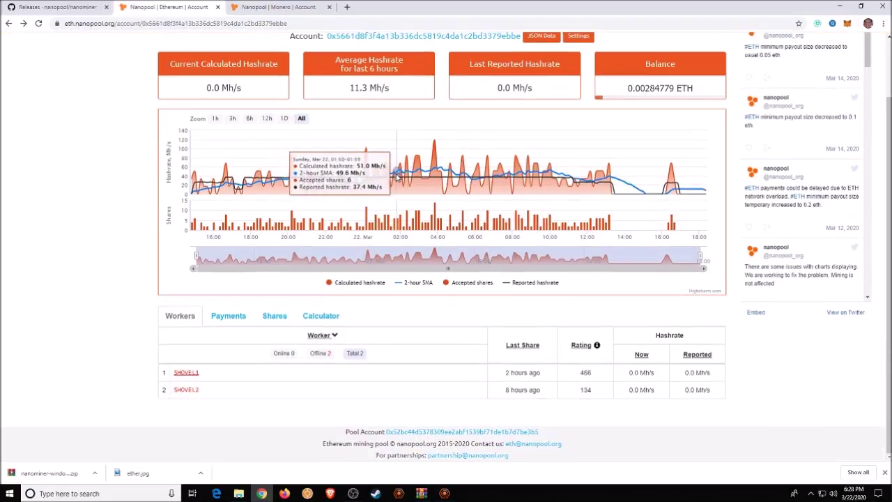
{"action": "scroll", "coordinate": [369, 174], "scroll_direction": "up", "scroll_amount": 1}
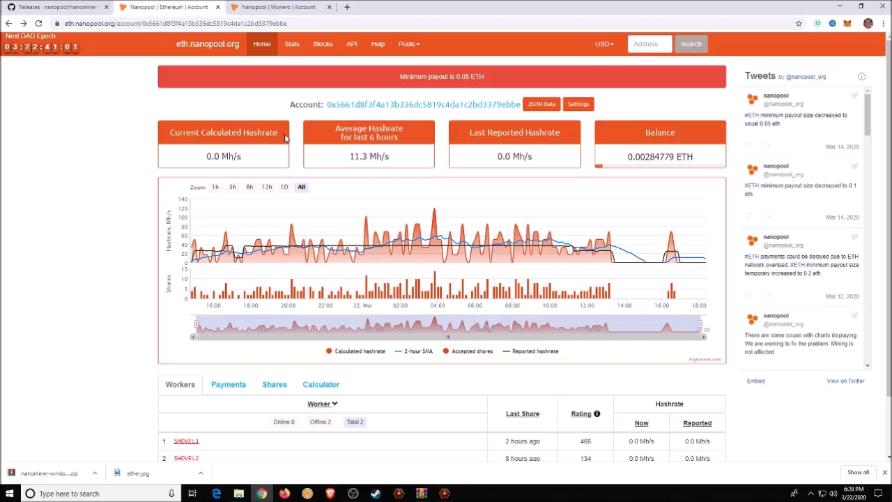
{"action": "scroll", "coordinate": [292, 192], "scroll_direction": "down", "scroll_amount": 1}
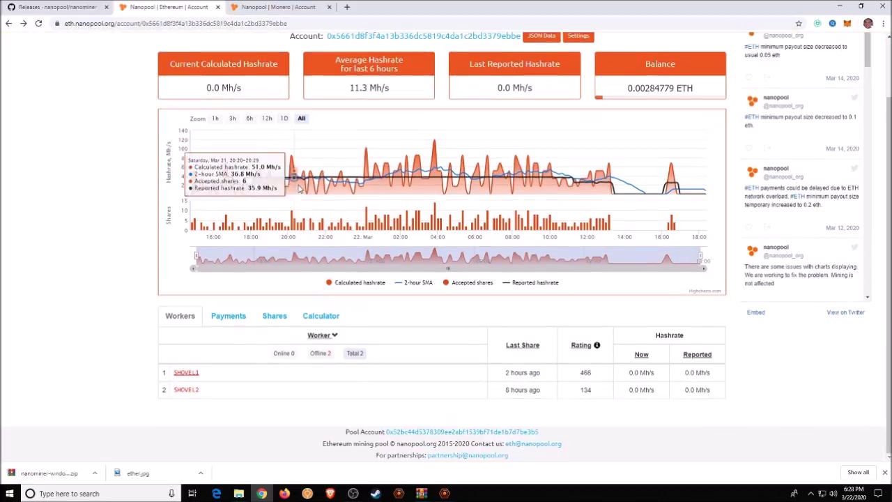
{"action": "scroll", "coordinate": [313, 168], "scroll_direction": "up", "scroll_amount": 1}
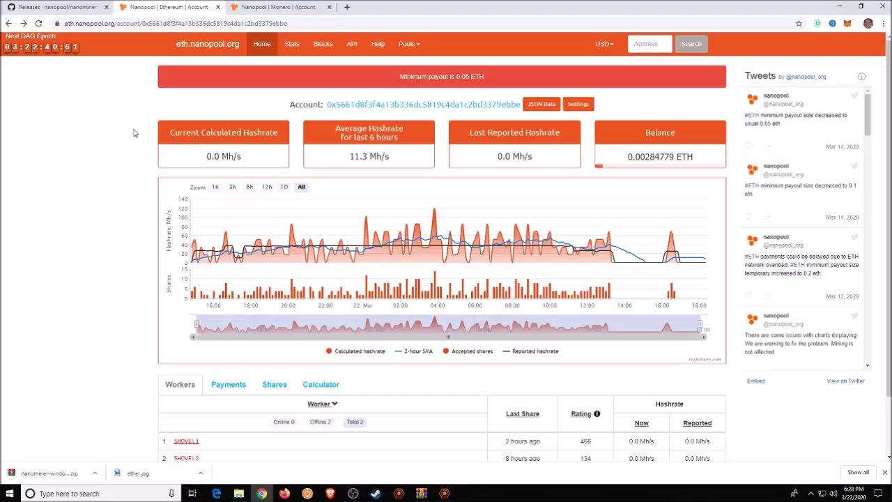
{"action": "scroll", "coordinate": [136, 134], "scroll_direction": "down", "scroll_amount": 1}
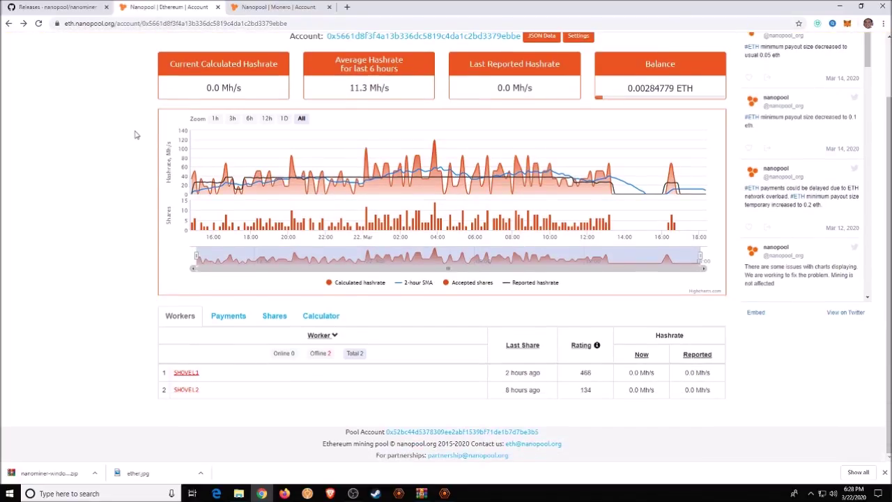